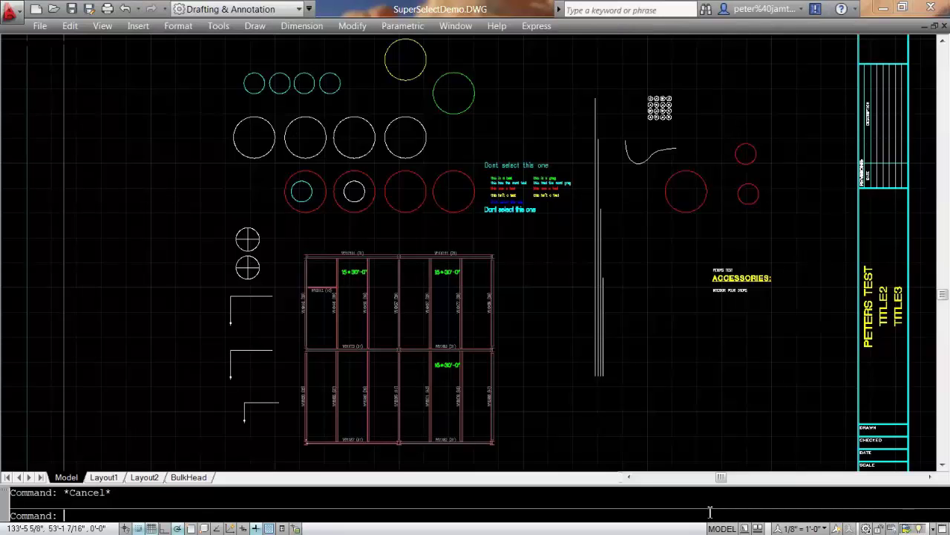
Run SSF and select the ALLCIRCLES filter in Quick Selection Filters.
{"action": "type", "text": "ssf"}
{"action": "key", "text": "Return"}
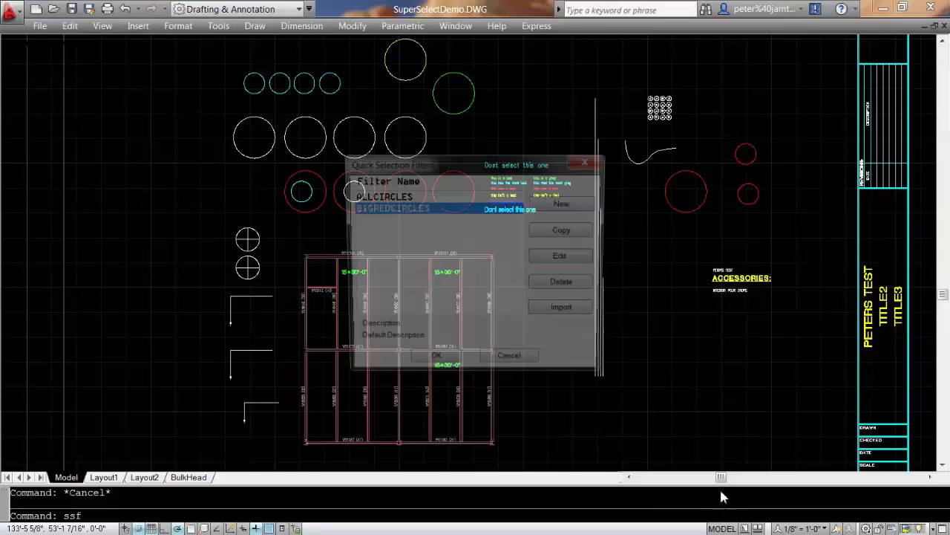
{"action": "left_click", "coordinate": [426, 195]}
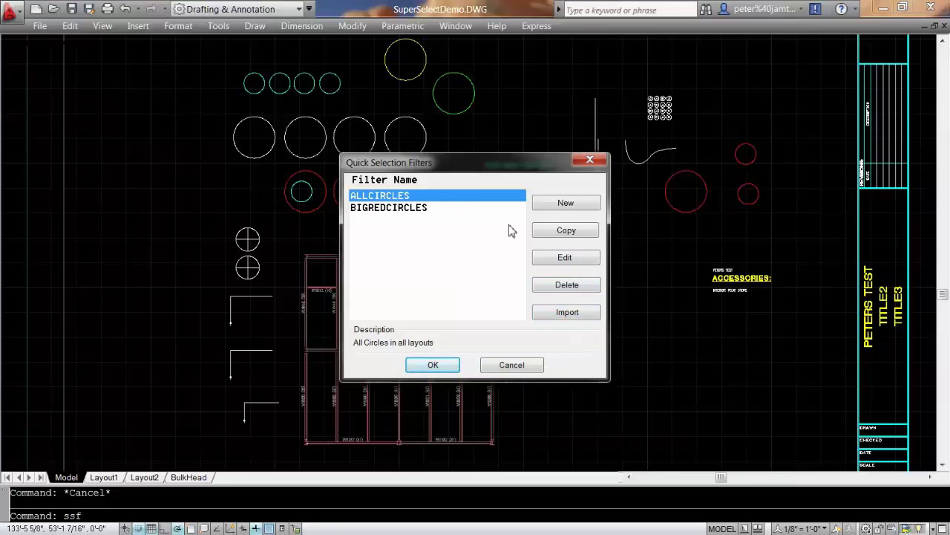
Review ALLCIRCLES in the Filter Builder, then accept and apply it to select every circle.
{"action": "left_click", "coordinate": [559, 260]}
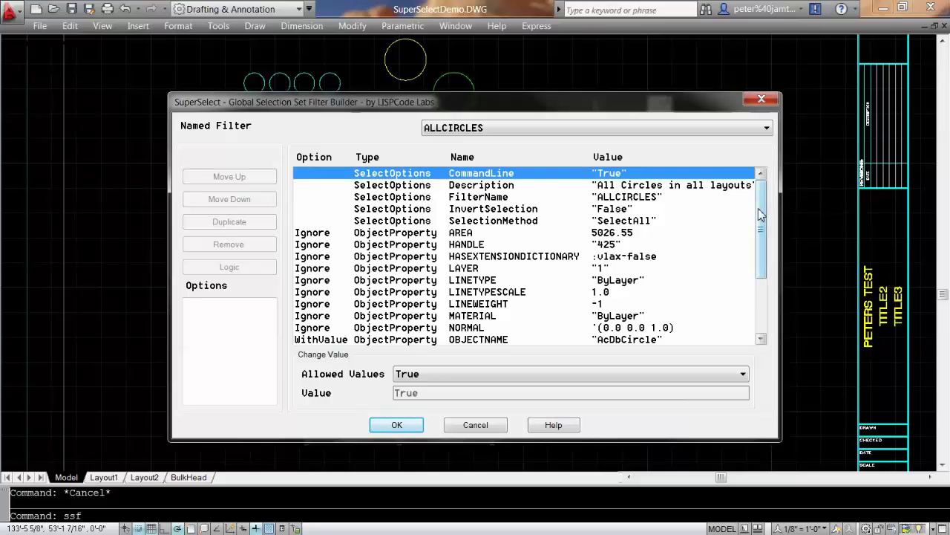
{"action": "left_click_drag", "start_coordinate": [763, 215], "coordinate": [779, 235]}
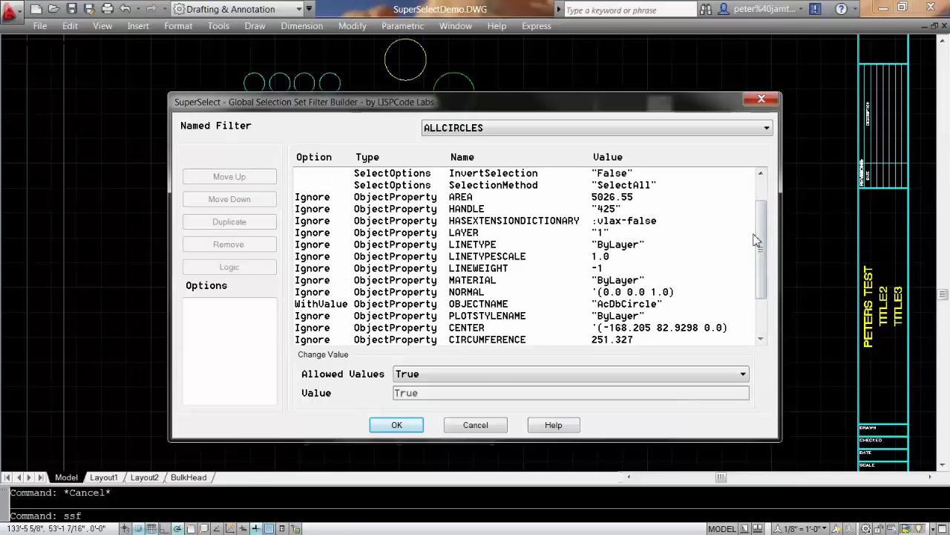
{"action": "mouse_move", "coordinate": [767, 237]}
{"action": "left_mouse_down"}
{"action": "mouse_move", "coordinate": [769, 282]}
{"action": "mouse_move", "coordinate": [768, 223]}
{"action": "left_mouse_up"}
{"action": "left_click", "coordinate": [391, 428]}
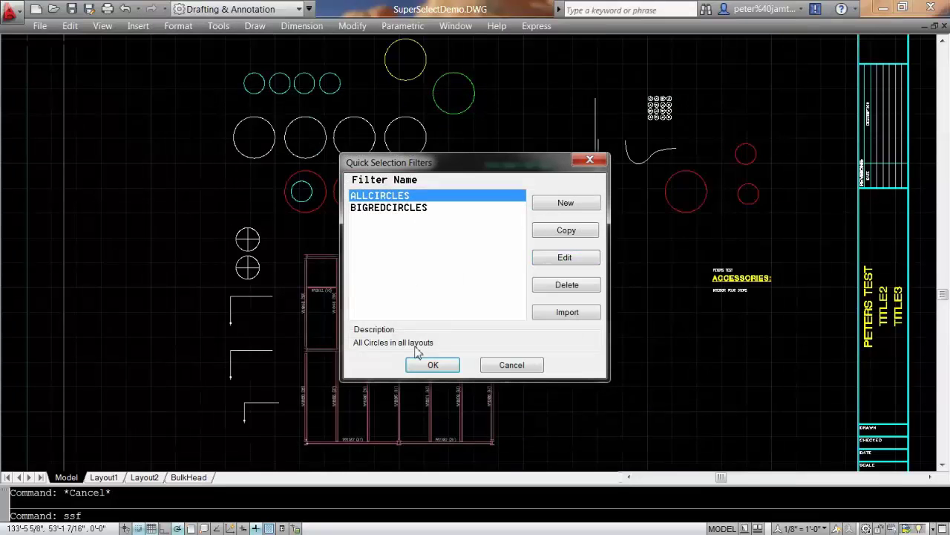
{"action": "left_click", "coordinate": [432, 364]}
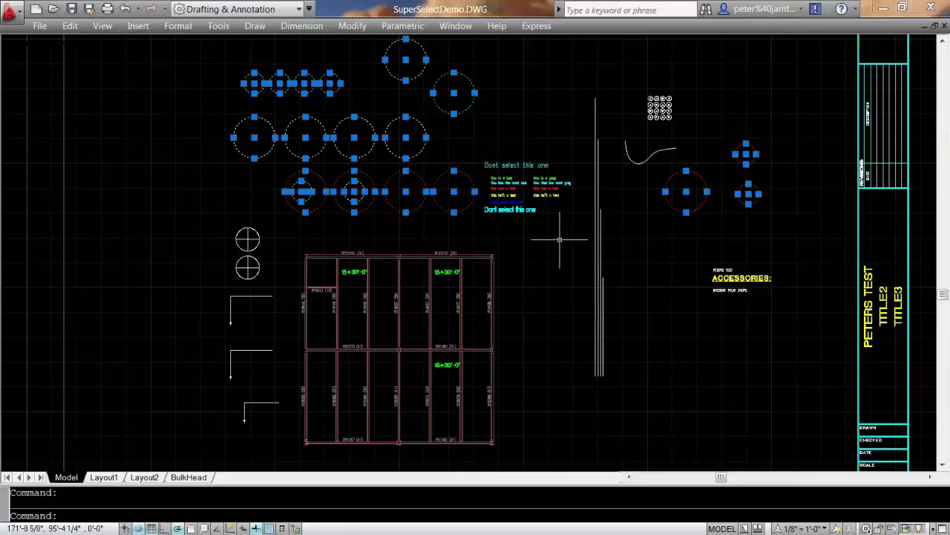
Clear the selection and open the BIGREDCIRCLES filter for editing.
{"action": "key", "text": "Escape"}
{"action": "key", "text": "Return"}
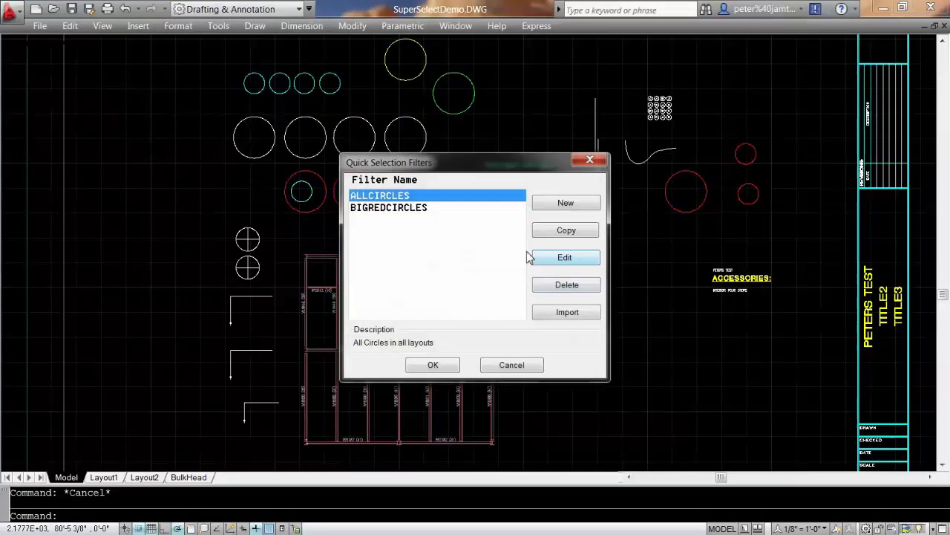
{"action": "left_click", "coordinate": [420, 209]}
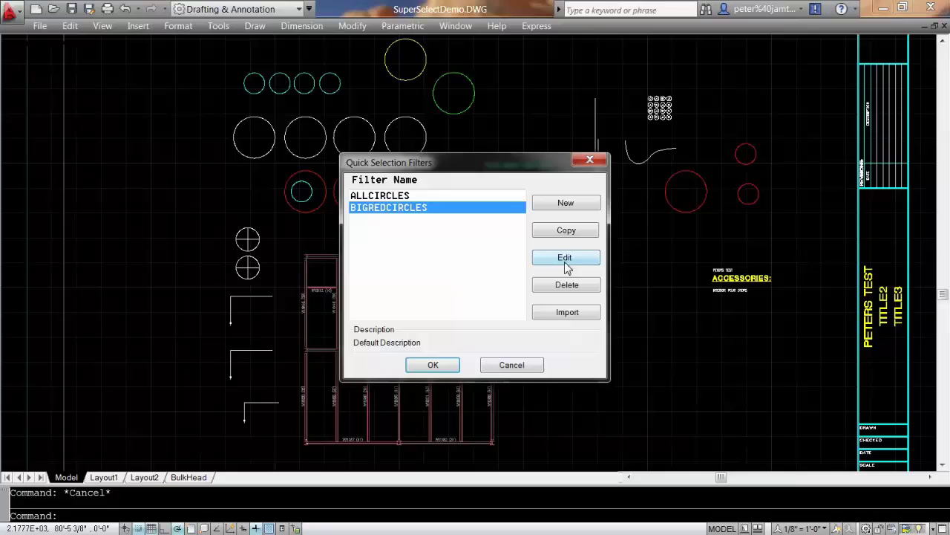
{"action": "left_click", "coordinate": [567, 260]}
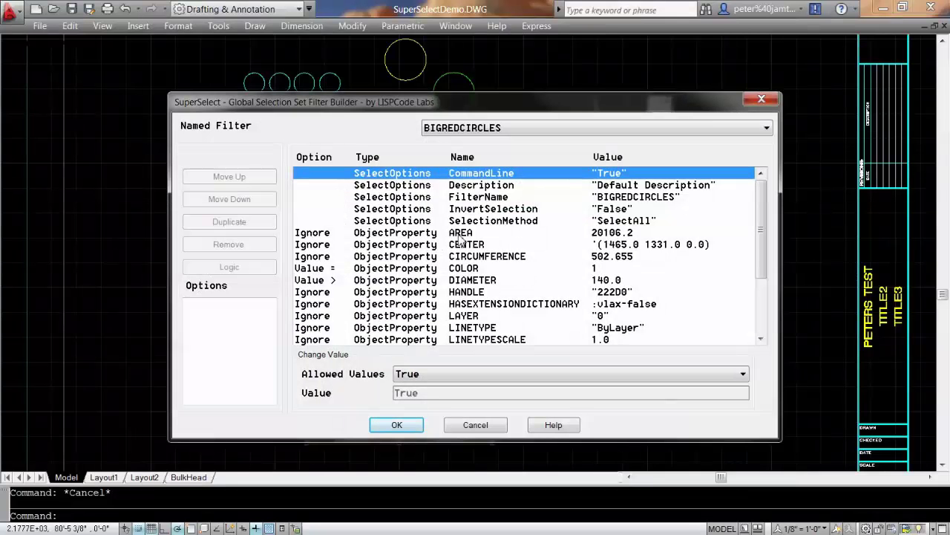
Review its AREA, OBJECTNAME and NORMAL criteria, then apply it to select the big red circles.
{"action": "left_click", "coordinate": [455, 233]}
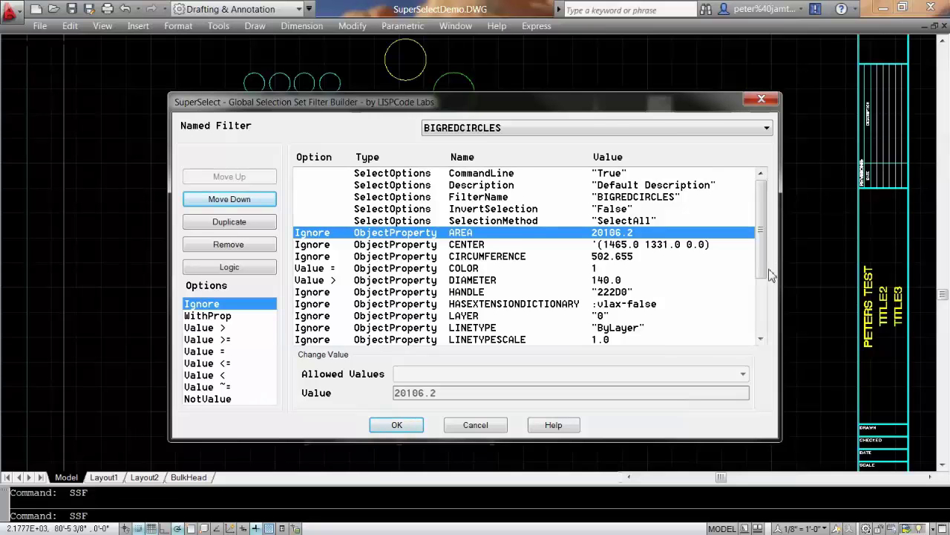
{"action": "left_click_drag", "start_coordinate": [762, 271], "coordinate": [776, 340]}
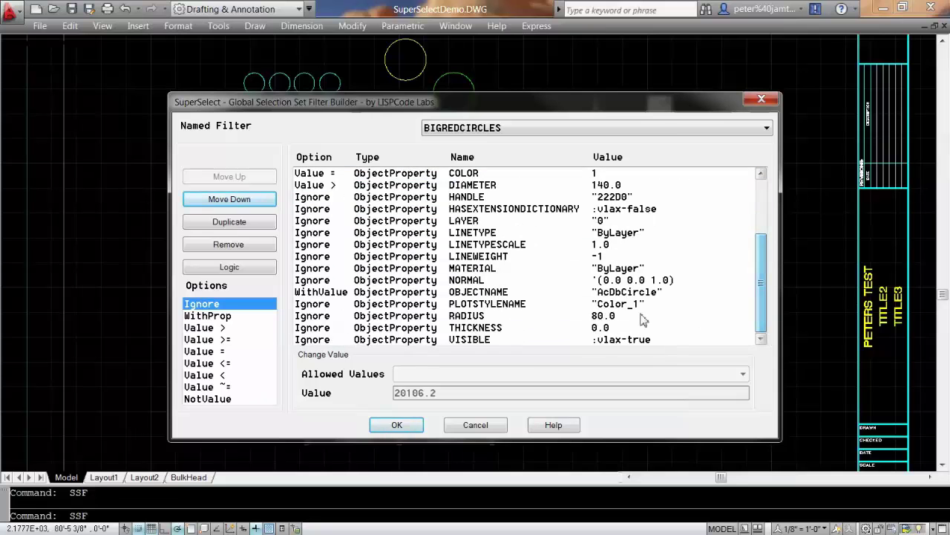
{"action": "left_click", "coordinate": [639, 292]}
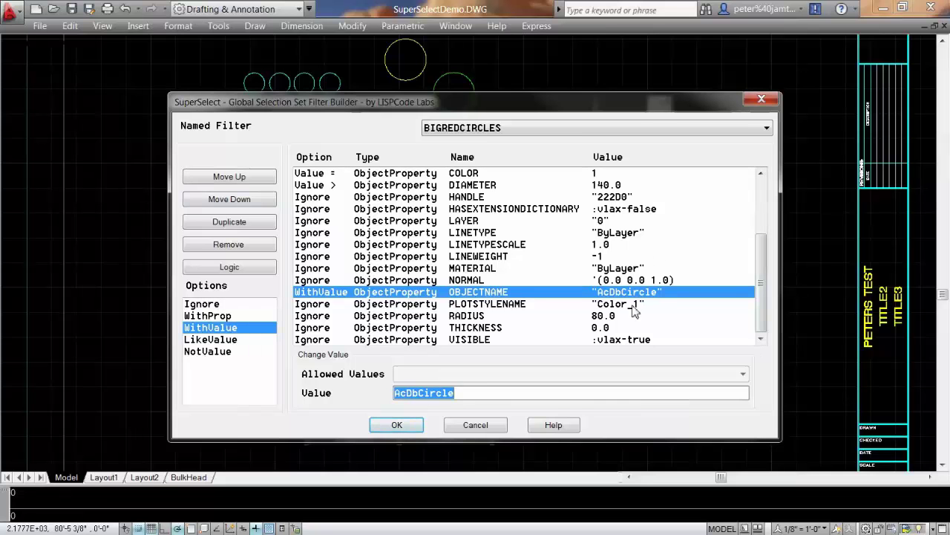
{"action": "left_click", "coordinate": [638, 281]}
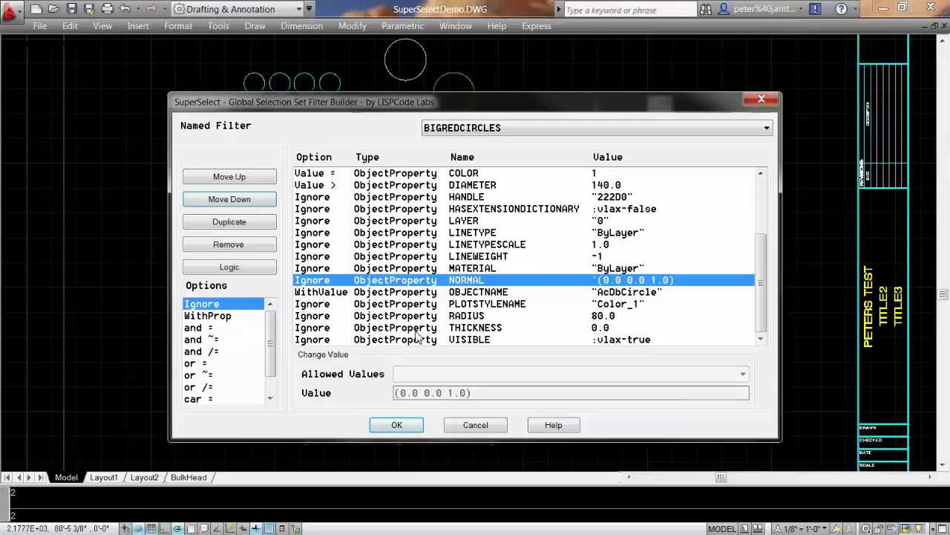
{"action": "scroll", "coordinate": [271, 322], "scroll_direction": "down", "scroll_amount": 1}
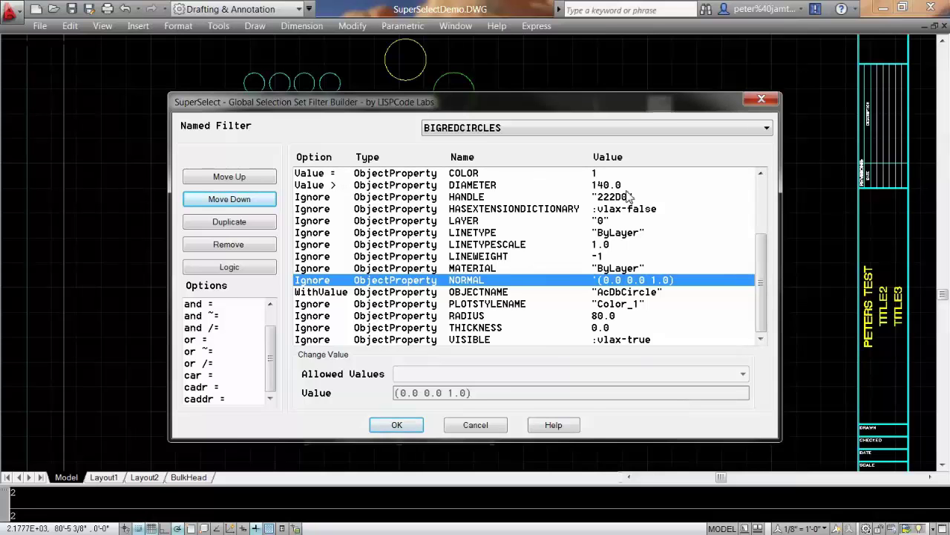
{"action": "left_click", "coordinate": [396, 424]}
{"action": "left_click", "coordinate": [434, 364]}
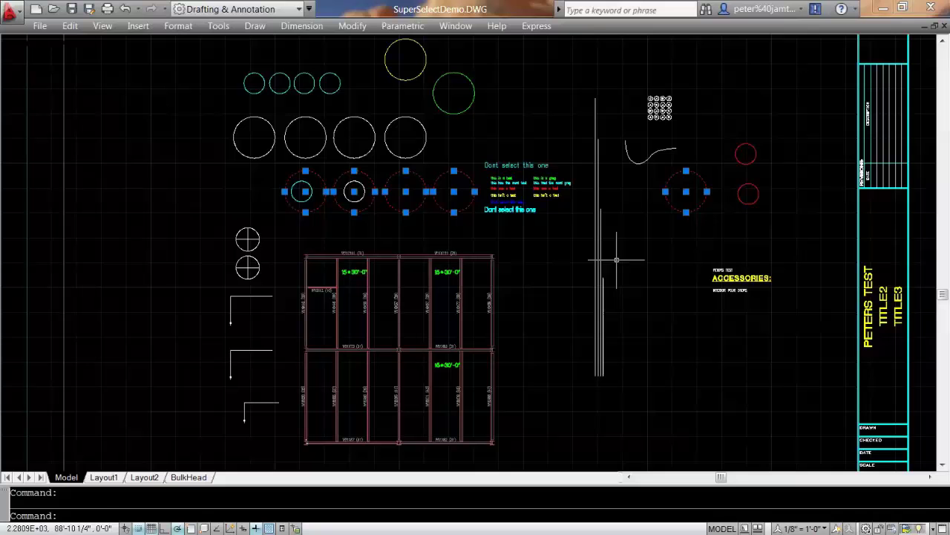
Clear the selection and start a new filter sampled from the crosshair circle.
{"action": "key", "text": "Escape"}
{"action": "type", "text": "ssf"}
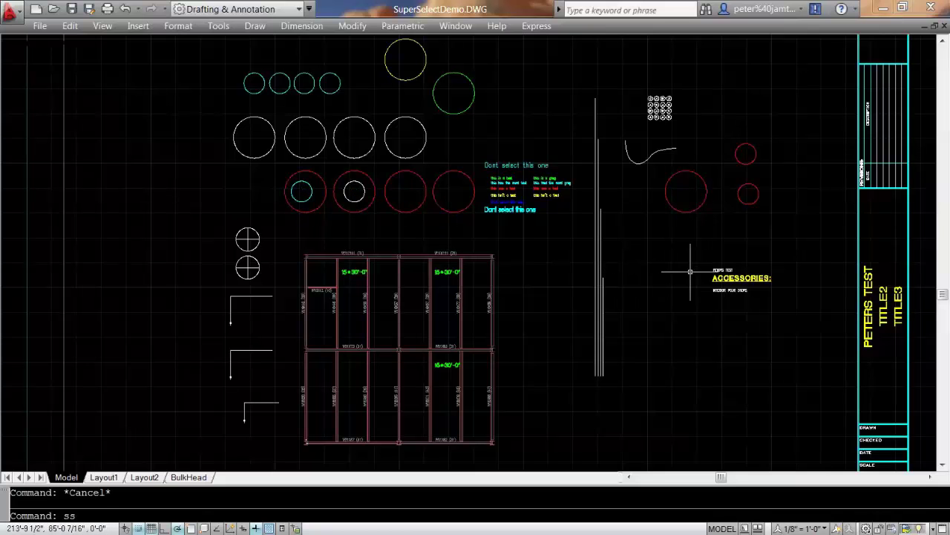
{"action": "key", "text": "Return"}
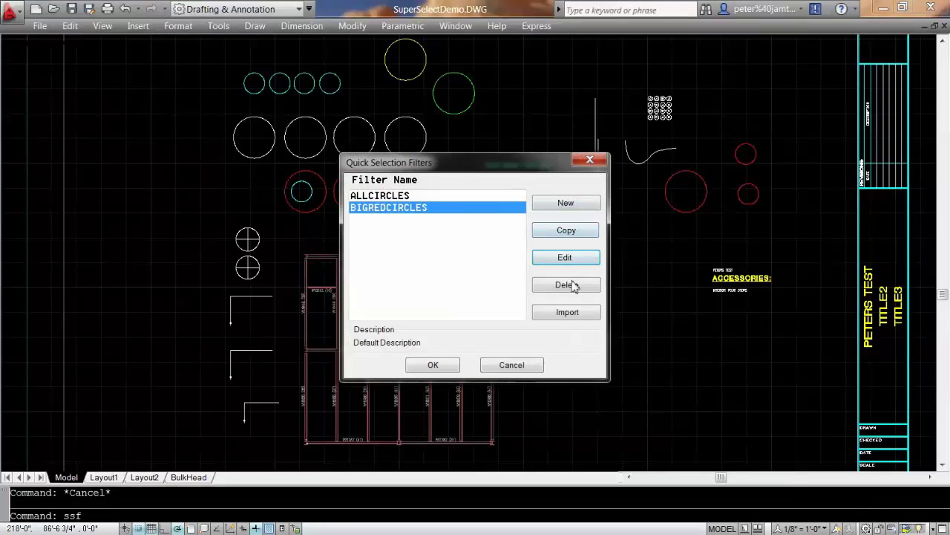
{"action": "left_click", "coordinate": [568, 204]}
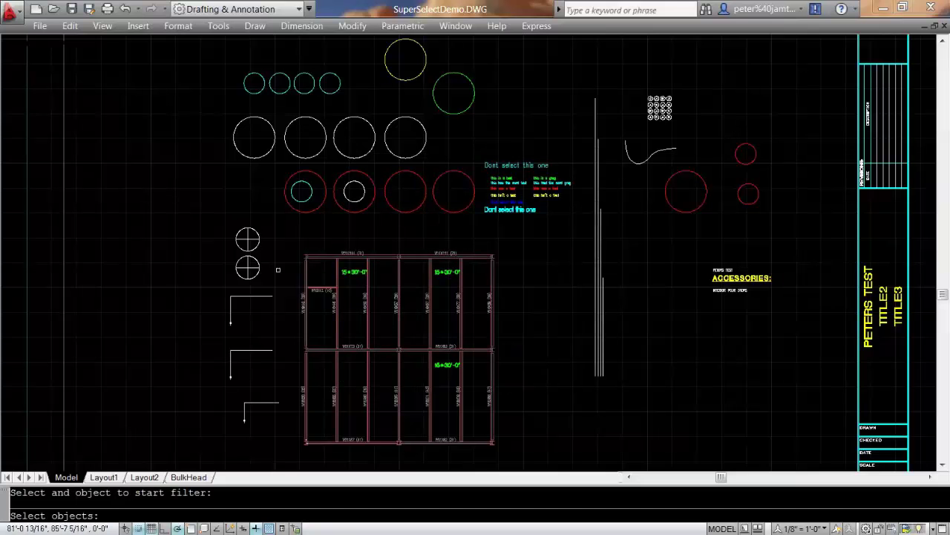
{"action": "left_click", "coordinate": [248, 268]}
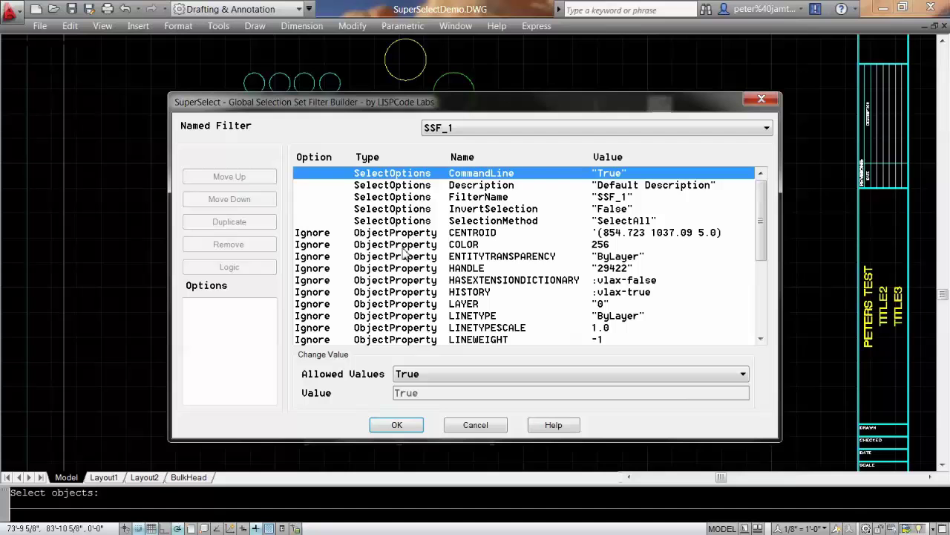
Name the filter Coneheads, save it and apply it to select both crosshair circles.
{"action": "left_click", "coordinate": [616, 198]}
{"action": "type", "text": "C"}
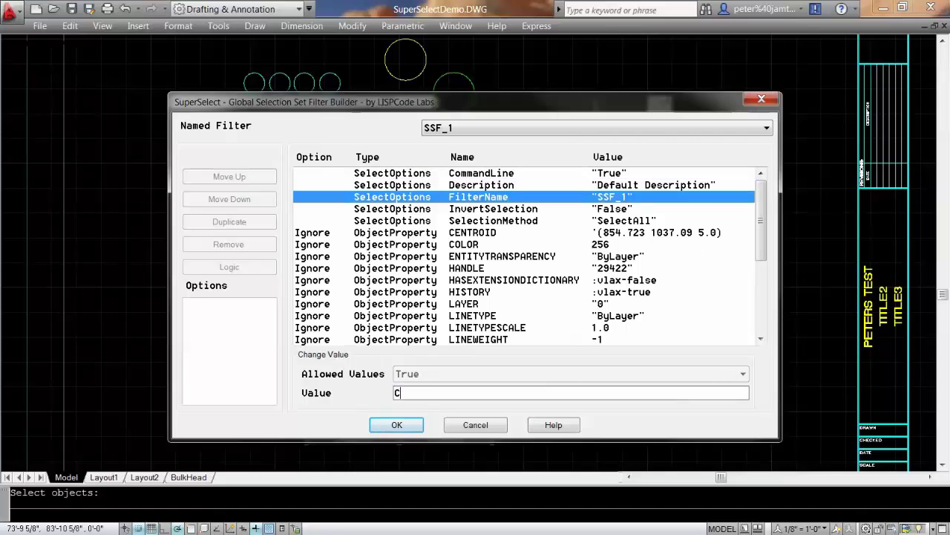
{"action": "type", "text": "oneheads"}
{"action": "key", "text": "Return"}
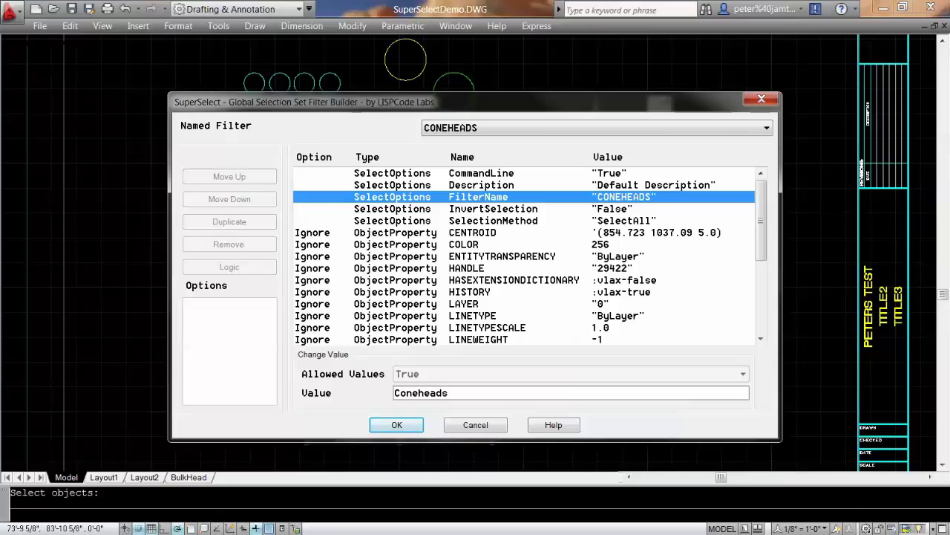
{"action": "left_click", "coordinate": [396, 424]}
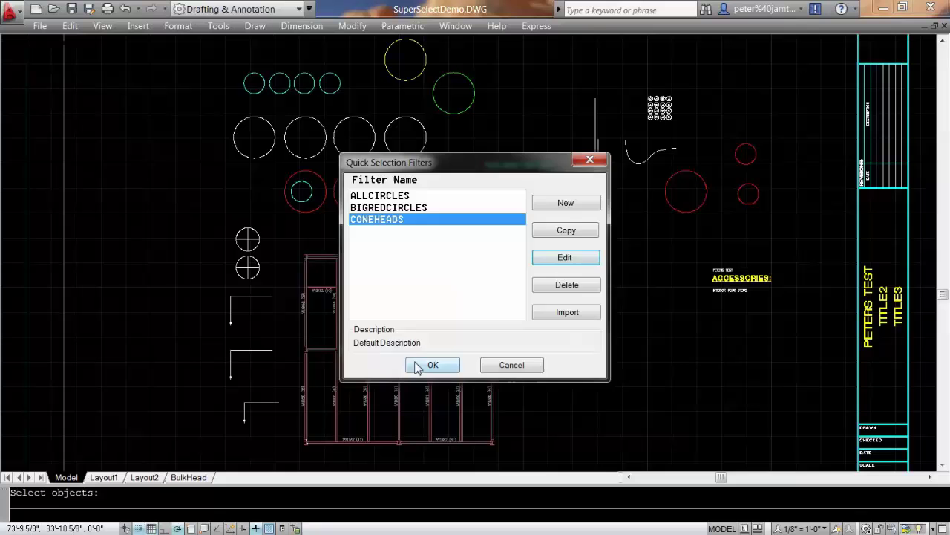
{"action": "left_click", "coordinate": [418, 365]}
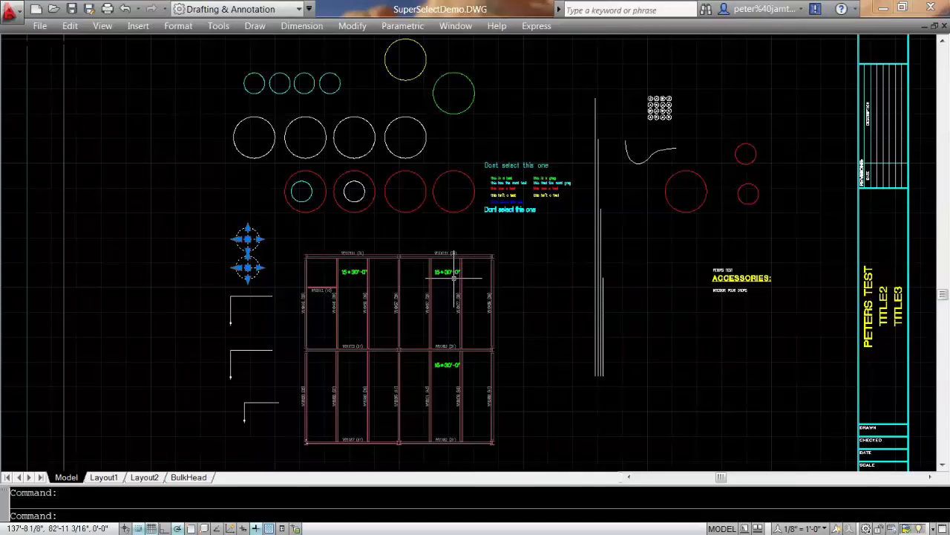
Create filter SSF_1 from the composite deck block and apply it to select all compositedeck blocks.
{"action": "type", "text": "ssf"}
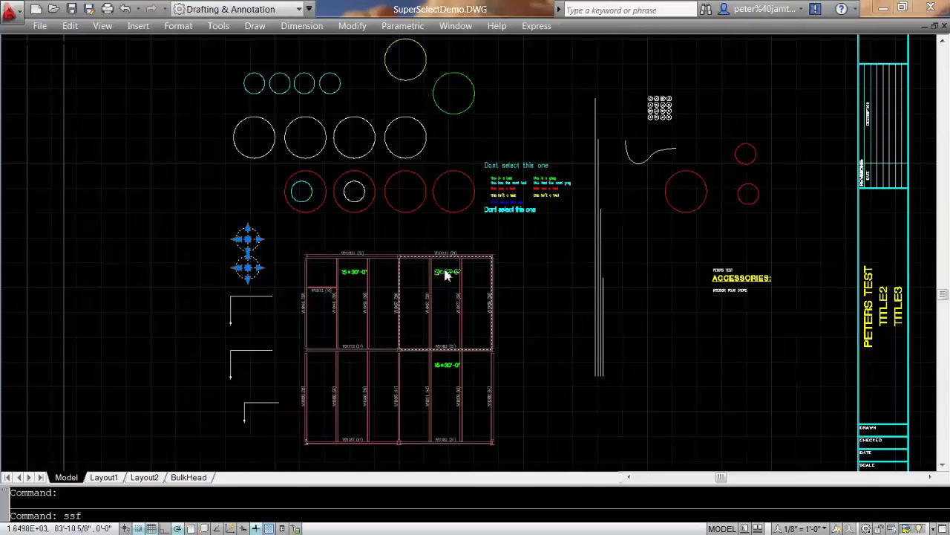
{"action": "key", "text": "Return"}
{"action": "left_click", "coordinate": [552, 203]}
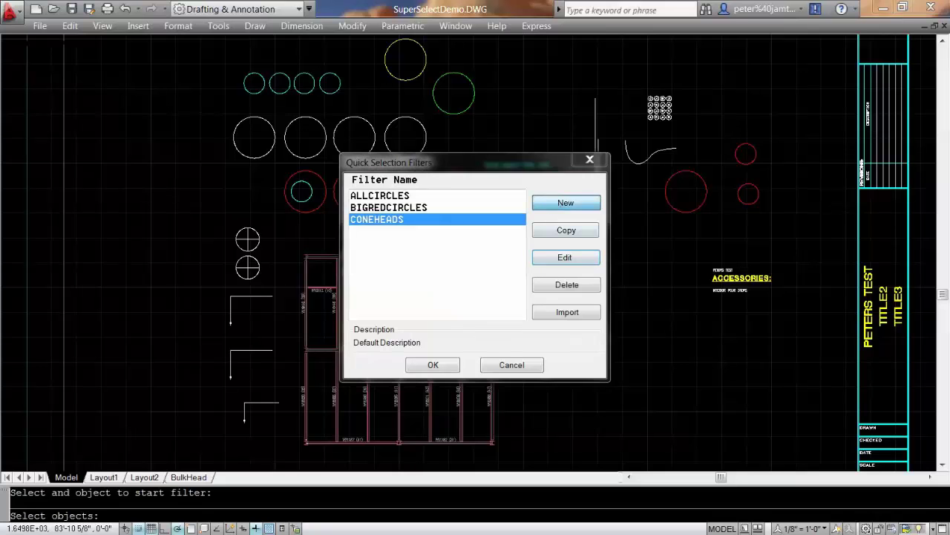
{"action": "left_click", "coordinate": [450, 271]}
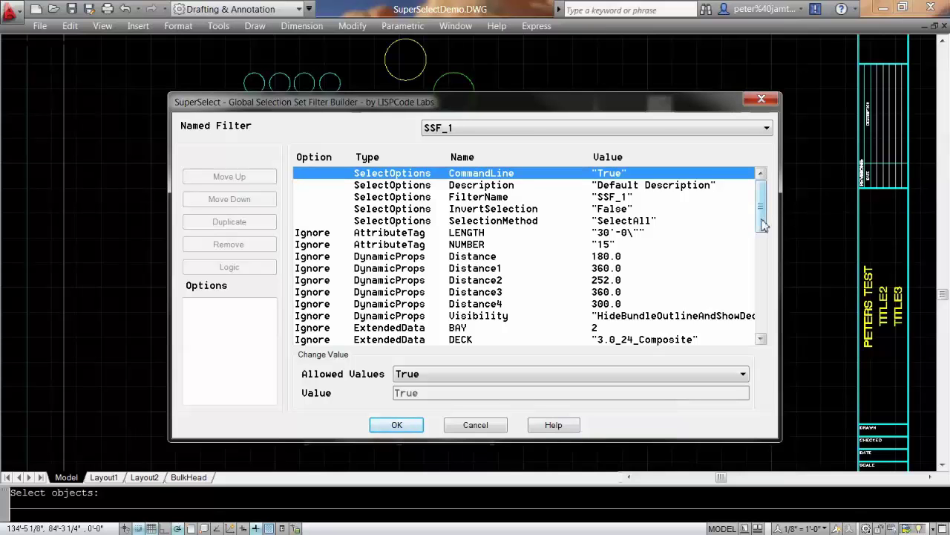
{"action": "left_click_drag", "start_coordinate": [763, 225], "coordinate": [764, 248]}
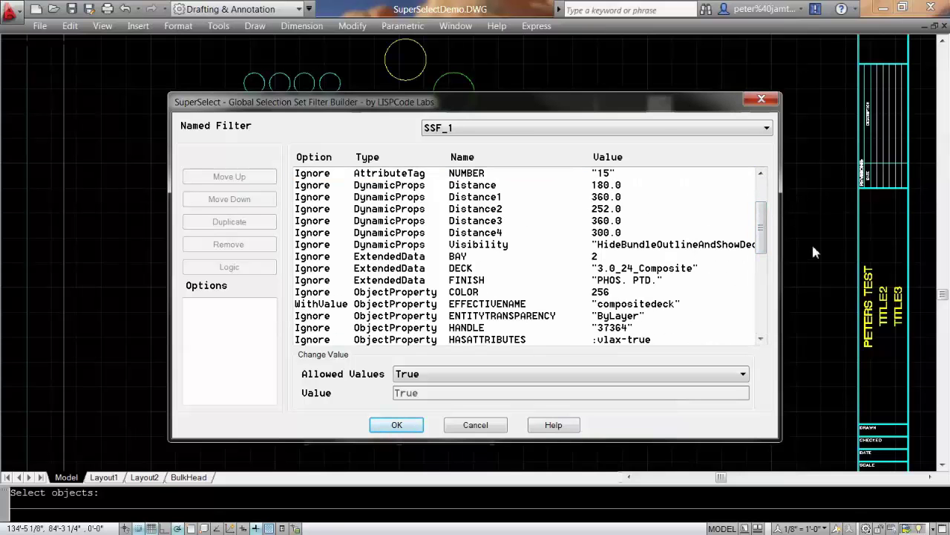
{"action": "scroll", "coordinate": [750, 268], "scroll_direction": "down", "scroll_amount": 2}
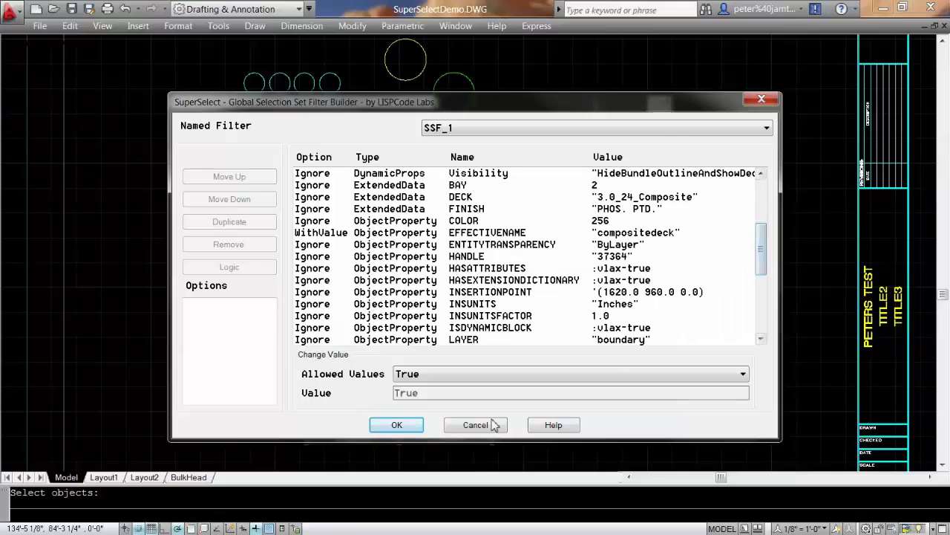
{"action": "left_click", "coordinate": [397, 425]}
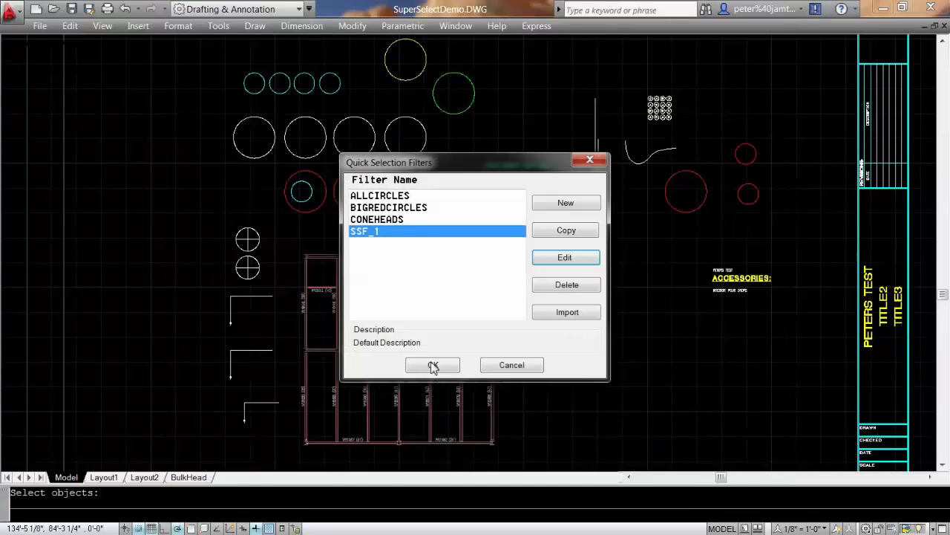
{"action": "left_click", "coordinate": [432, 364]}
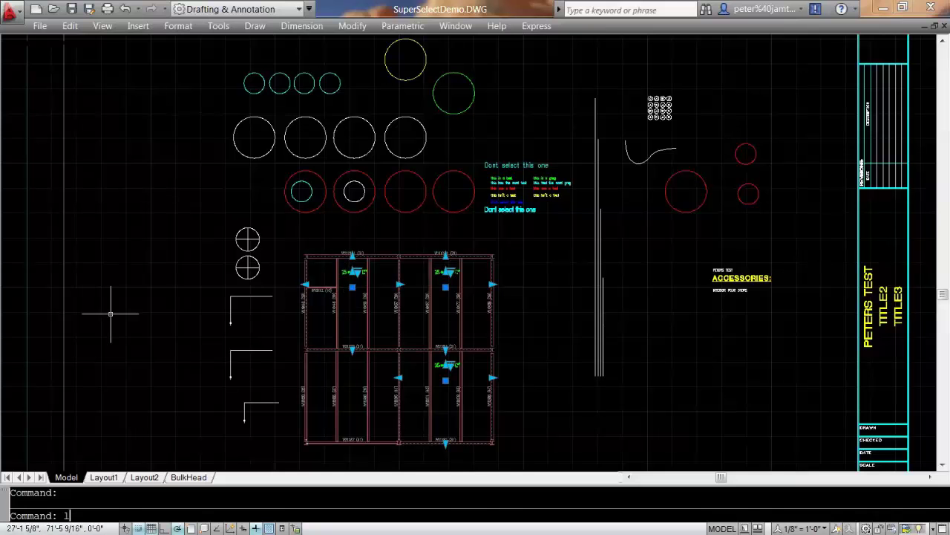
Abandon the -LAYER thaw attempt and clear the composite deck block selection.
{"action": "key", "text": "Return"}
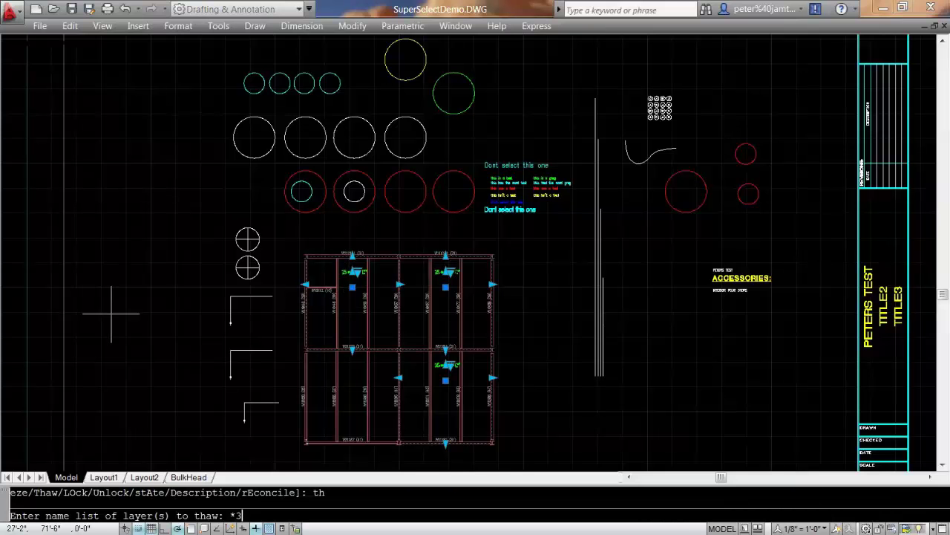
{"action": "key", "text": "BackSpace"}
{"action": "key", "text": "BackSpace"}
{"action": "key", "text": "Escape"}
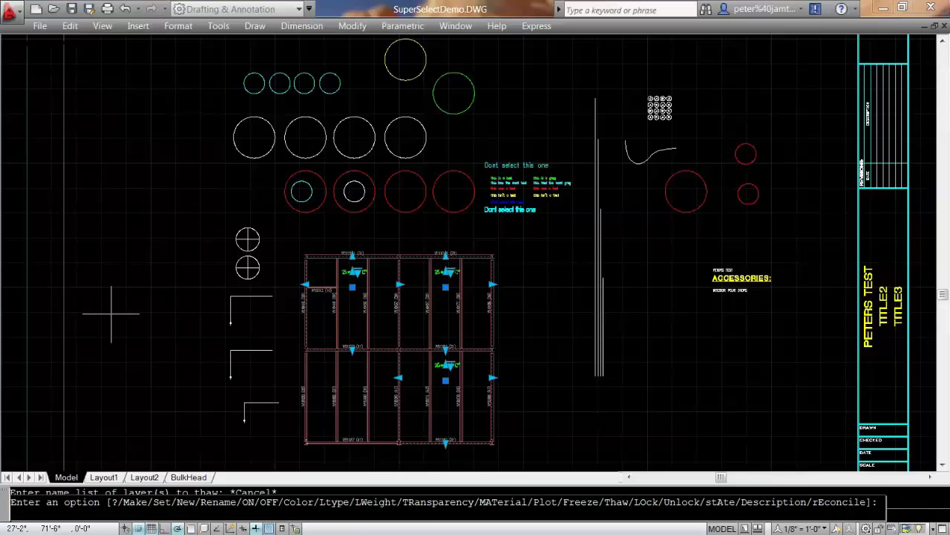
{"action": "key", "text": "Return"}
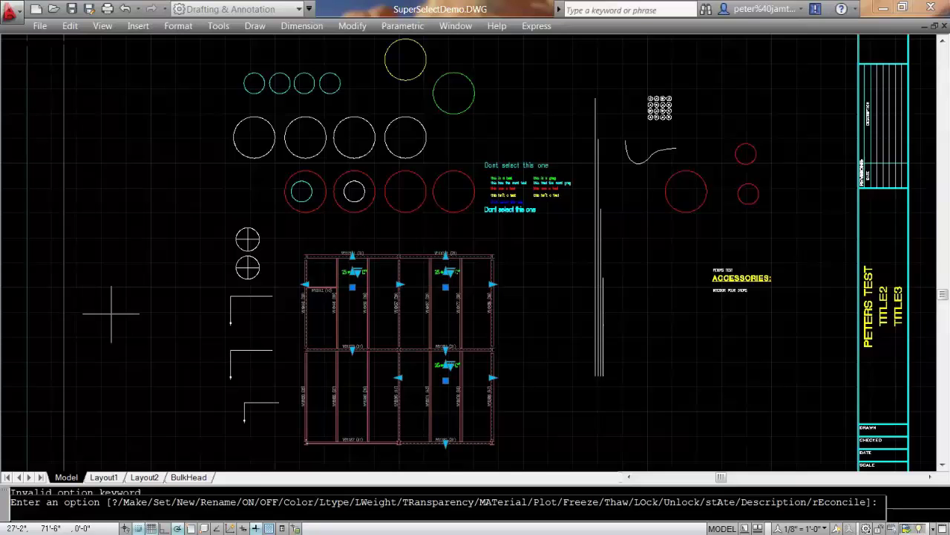
{"action": "key", "text": "Escape"}
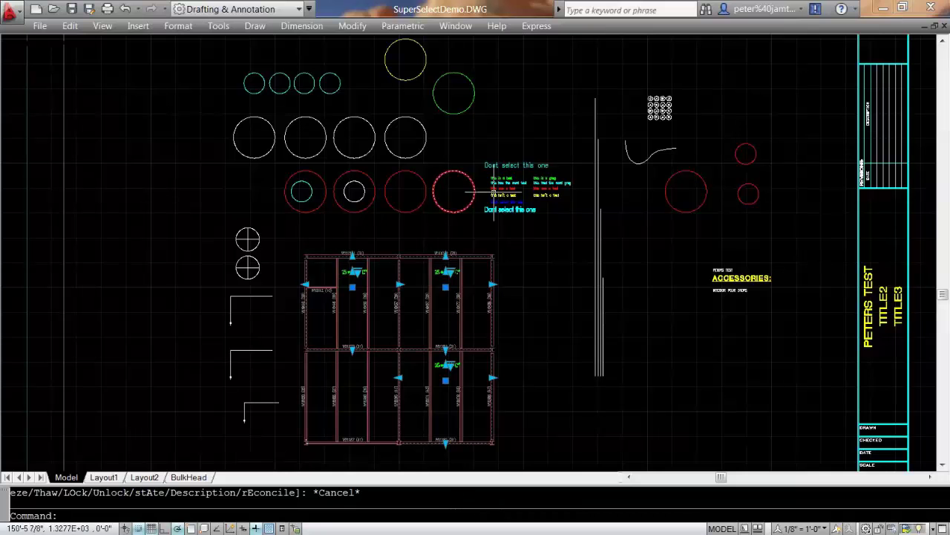
{"action": "key", "text": "Escape"}
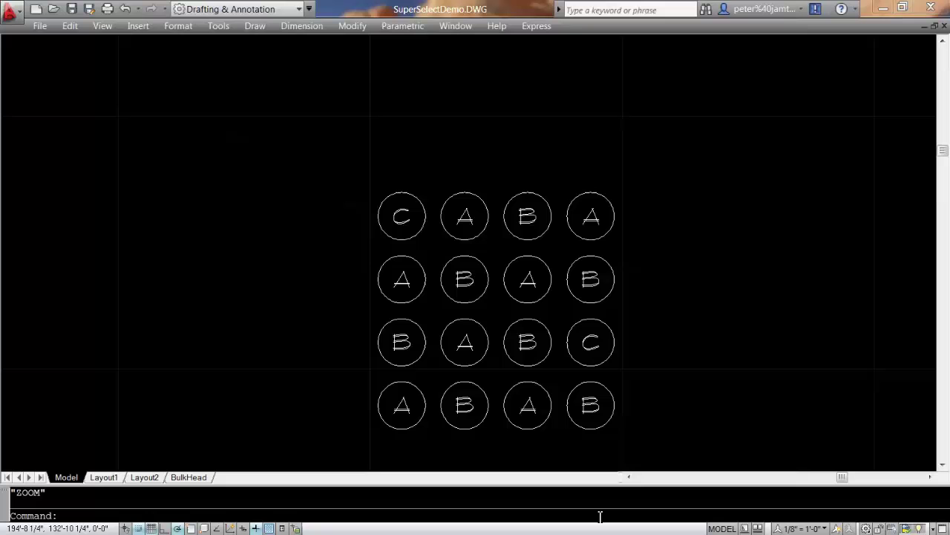
Start a new SSF filter sampled from the top-right A circle.
{"action": "type", "text": "ssf"}
{"action": "key", "text": "Return"}
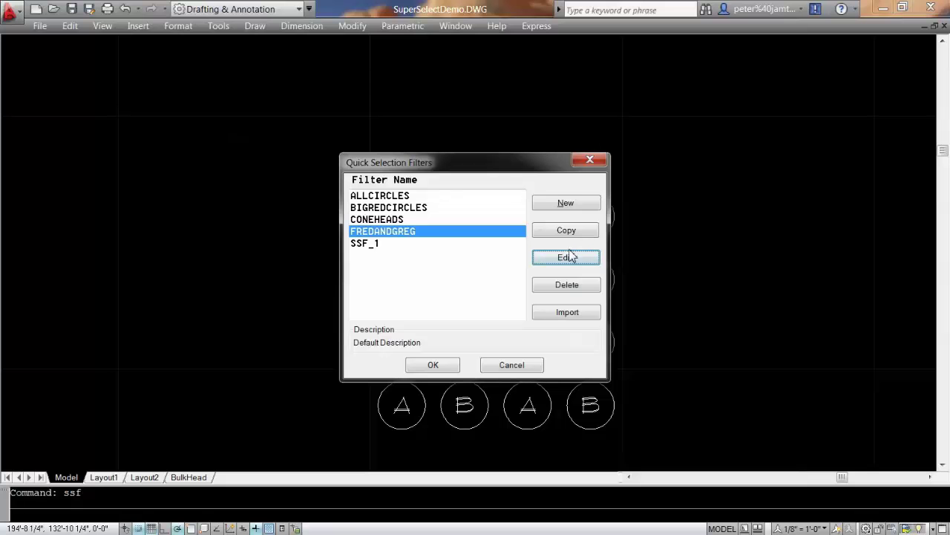
{"action": "left_click", "coordinate": [564, 204]}
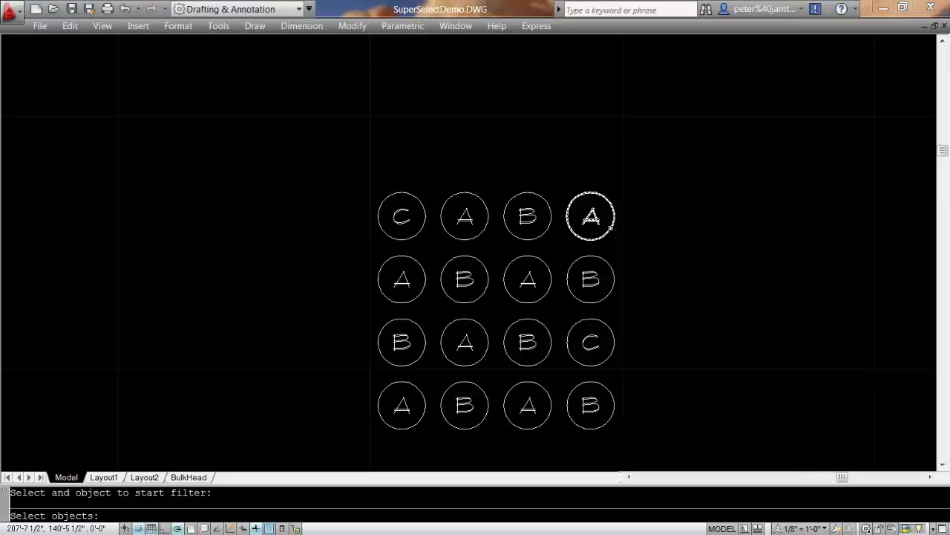
{"action": "left_click", "coordinate": [605, 232]}
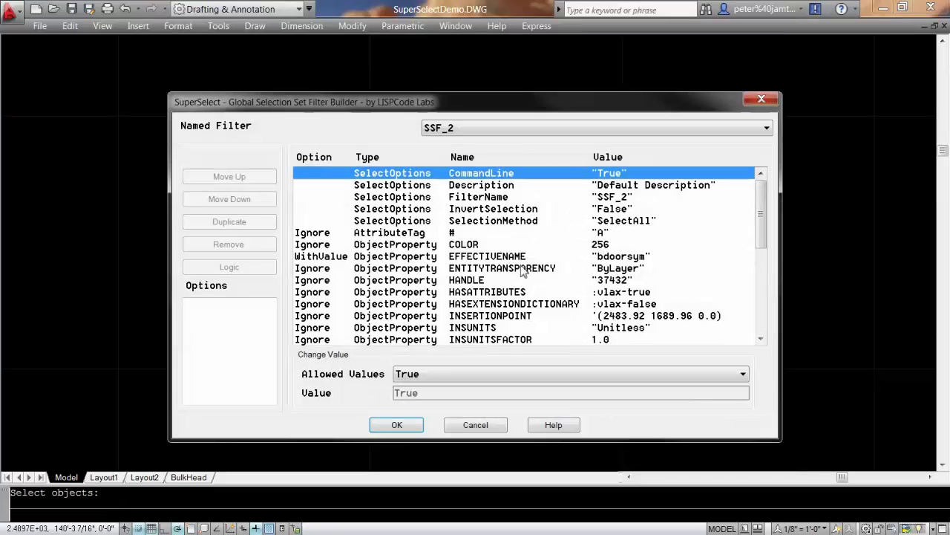
Set the attribute condition to LikeValue A,B, name the filter AANDB and save it.
{"action": "left_click", "coordinate": [584, 231]}
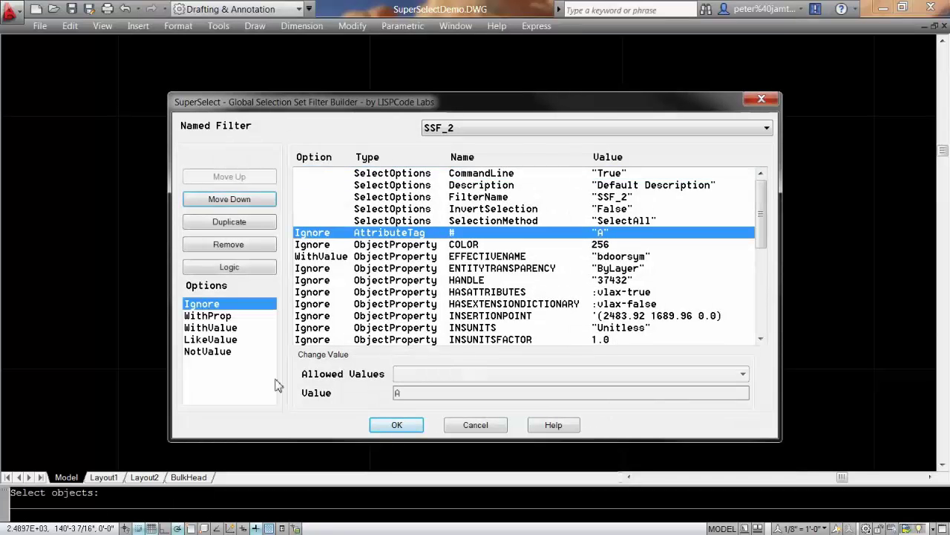
{"action": "left_click", "coordinate": [216, 339]}
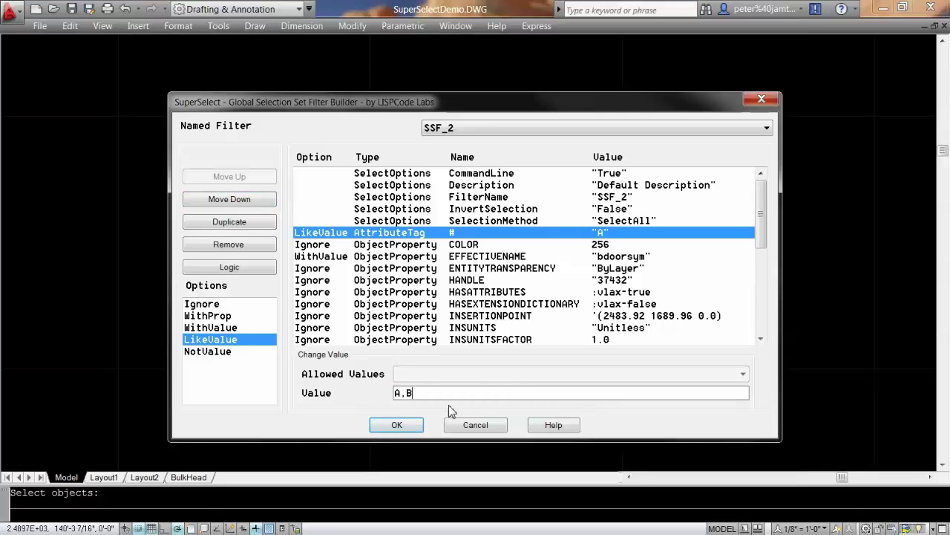
{"action": "left_click", "coordinate": [627, 199]}
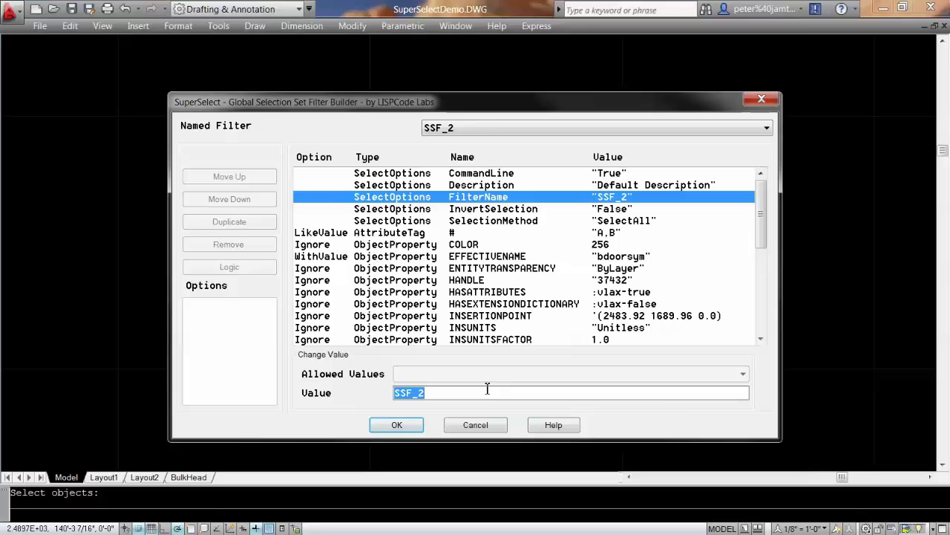
{"action": "type", "text": "AandB"}
{"action": "key", "text": "Return"}
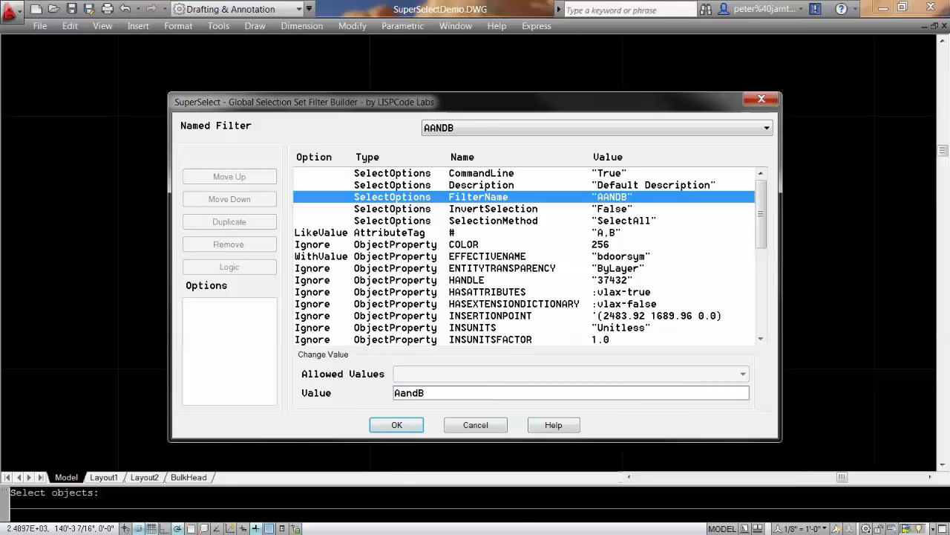
{"action": "left_click", "coordinate": [374, 425]}
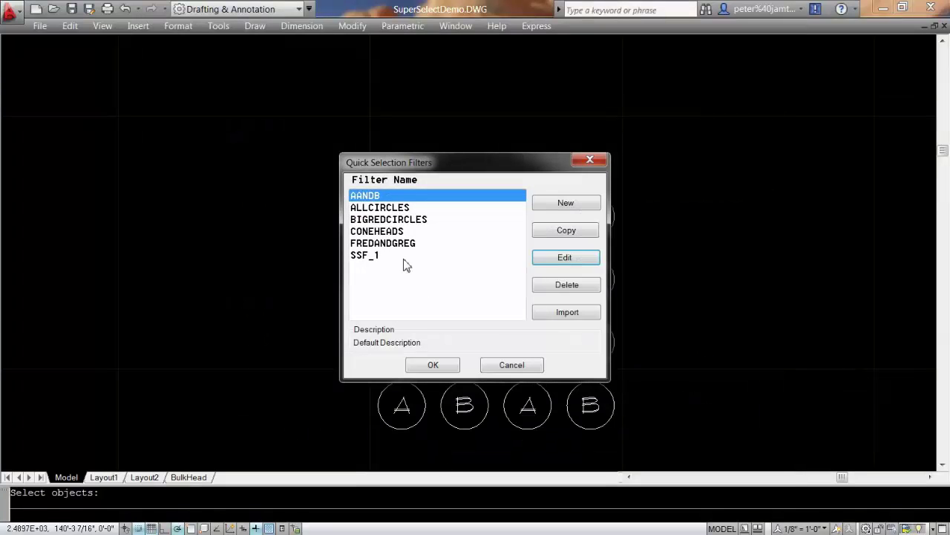
Apply AANDB to select the A and B circles, then start a filter from the 'this fred the word greg' text.
{"action": "left_click", "coordinate": [431, 365]}
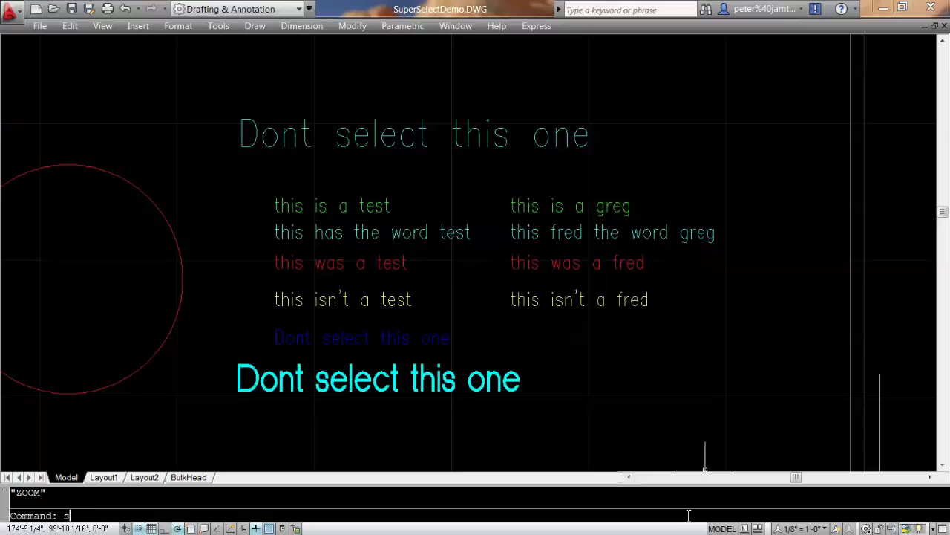
{"action": "type", "text": "ssf"}
{"action": "key", "text": "Return"}
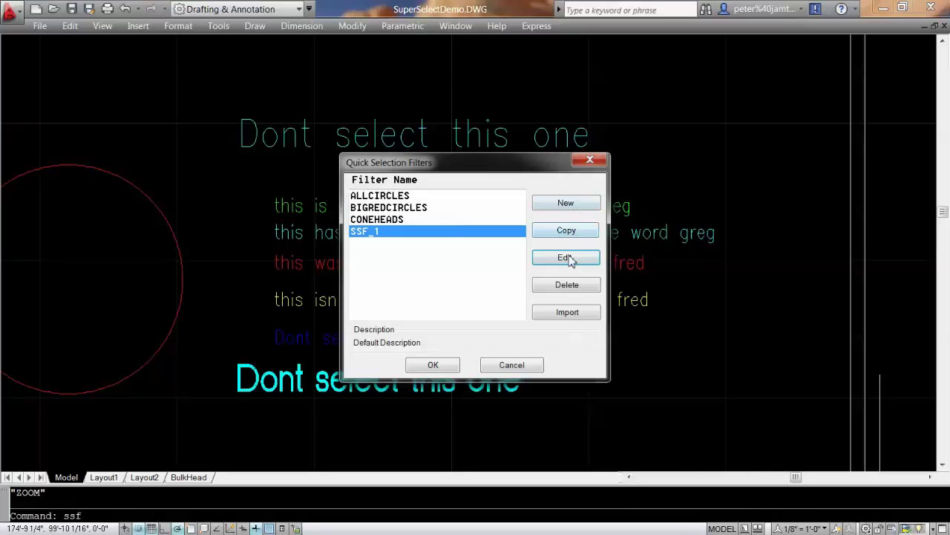
{"action": "left_click", "coordinate": [570, 202]}
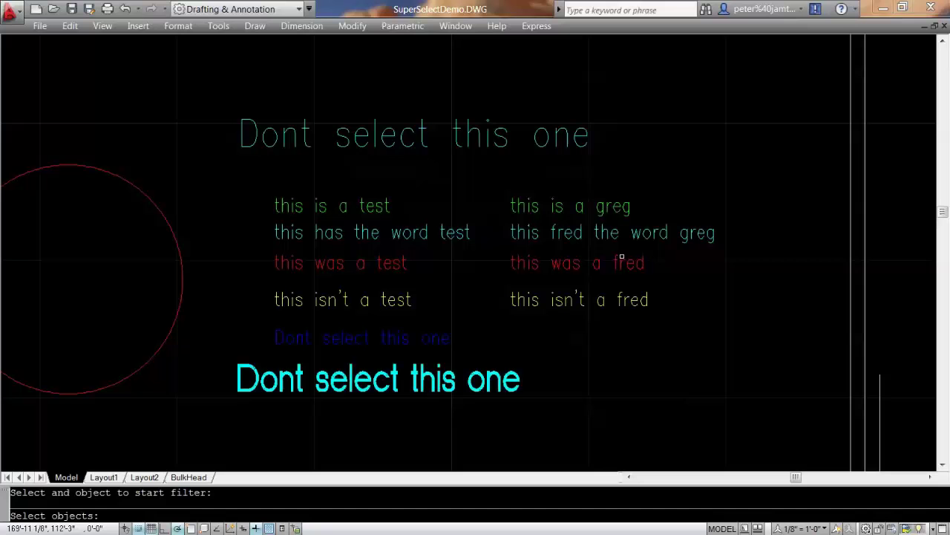
{"action": "left_click", "coordinate": [578, 232]}
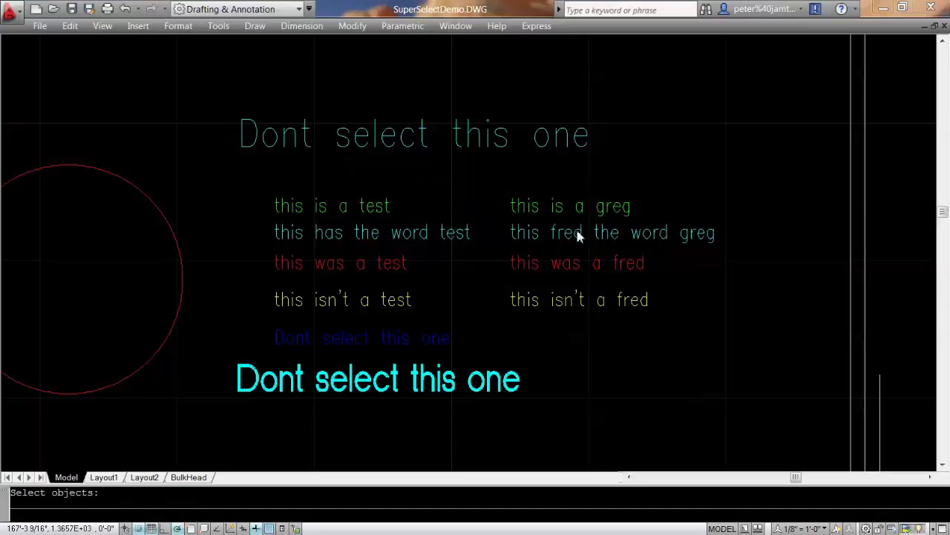
{"action": "key", "text": "Return"}
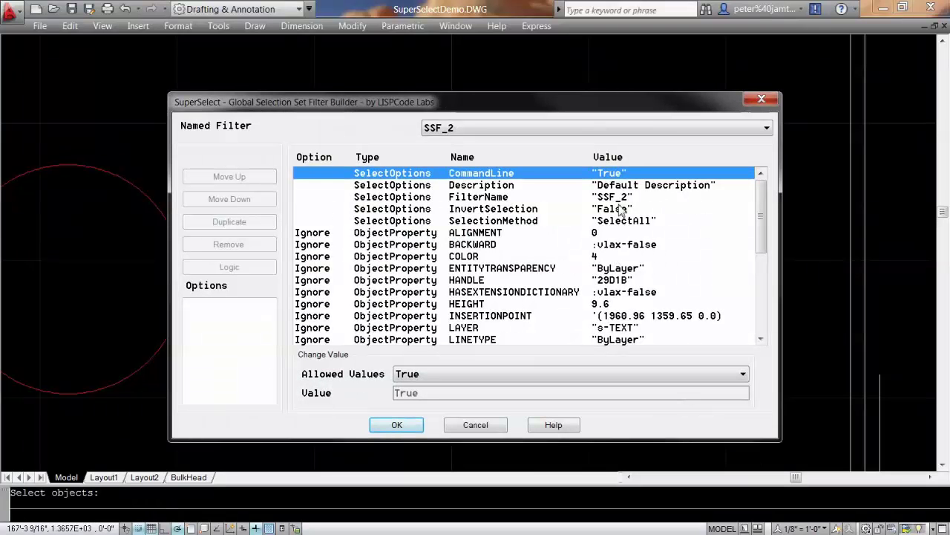
Name the filter FredAndGreg and set its TEXTSTRING condition to LikeValue *greg*.
{"action": "left_click", "coordinate": [621, 198]}
{"action": "type", "text": "FredAndGreg"}
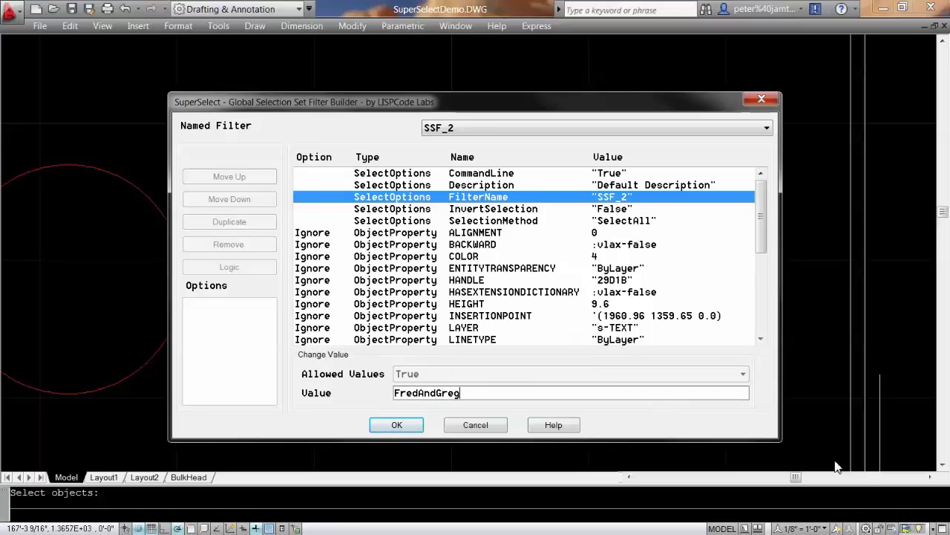
{"action": "key", "text": "Return"}
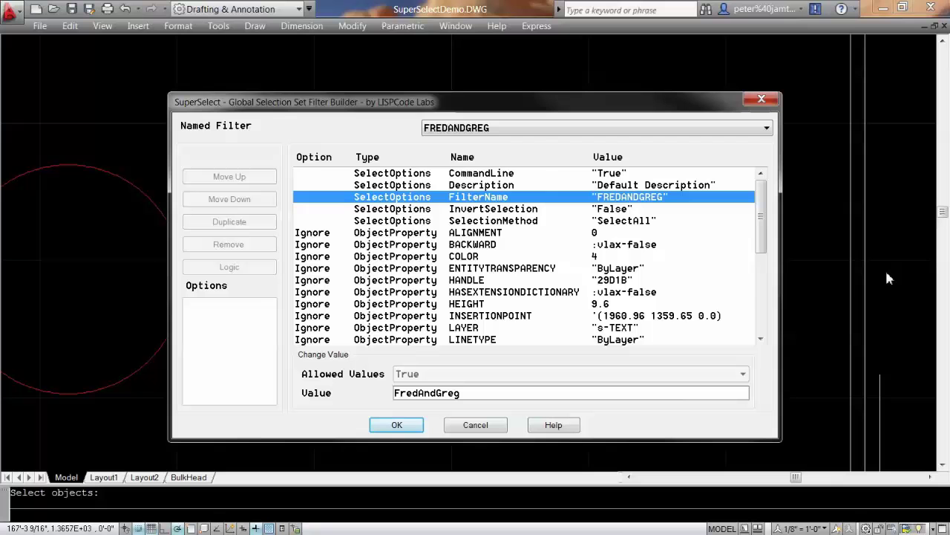
{"action": "scroll", "coordinate": [637, 297], "scroll_direction": "down", "scroll_amount": 6}
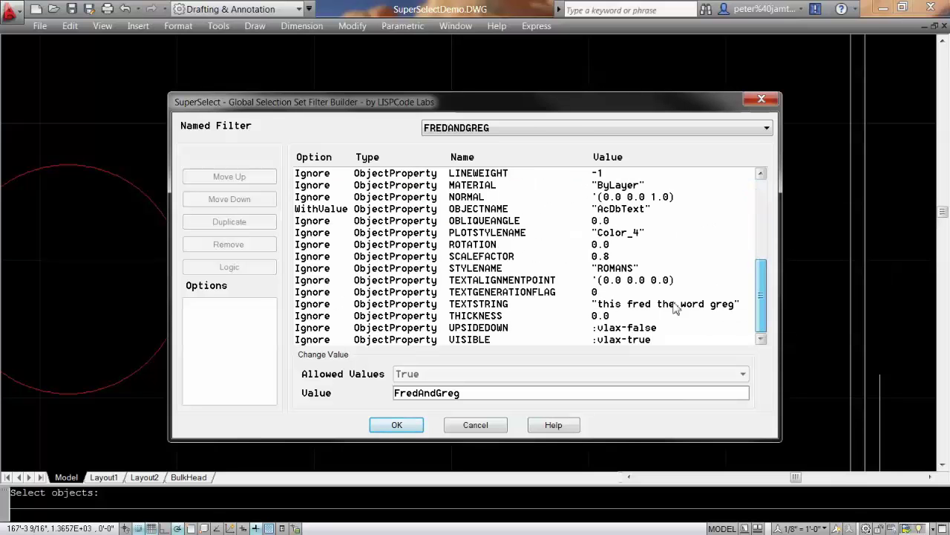
{"action": "left_click", "coordinate": [623, 305]}
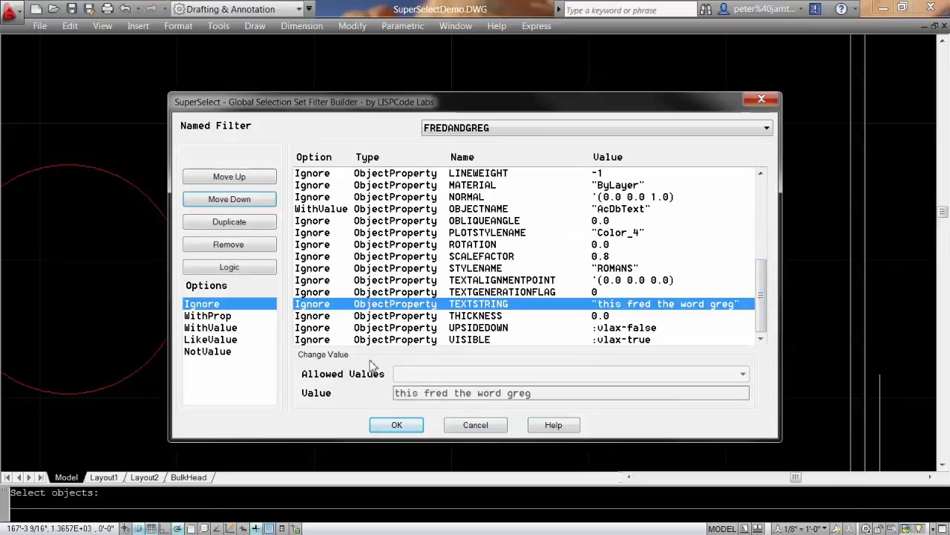
{"action": "left_click", "coordinate": [203, 340]}
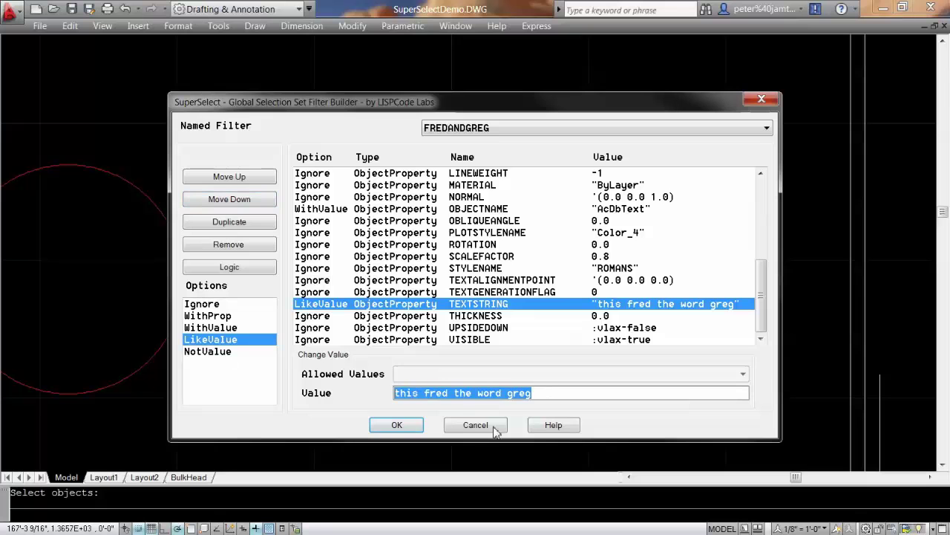
{"action": "type", "text": "*"}
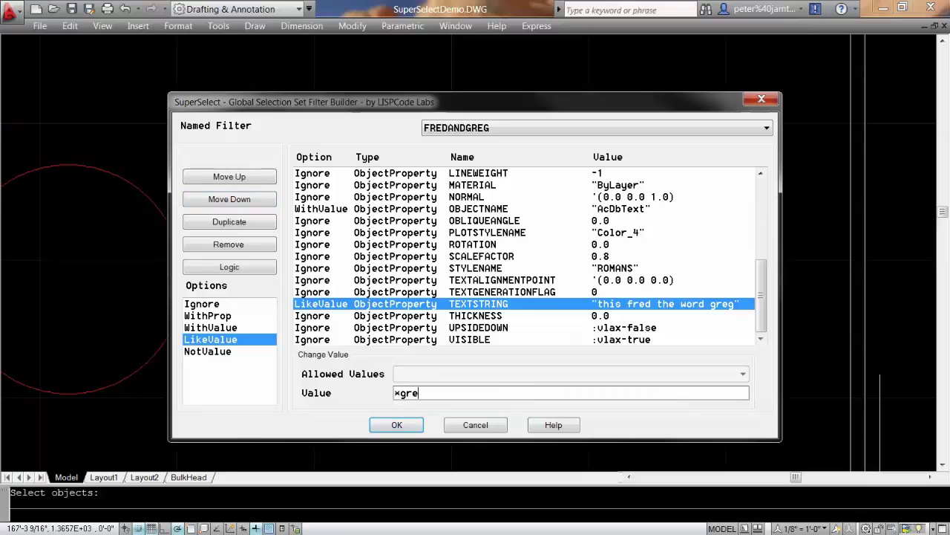
{"action": "type", "text": "greg*"}
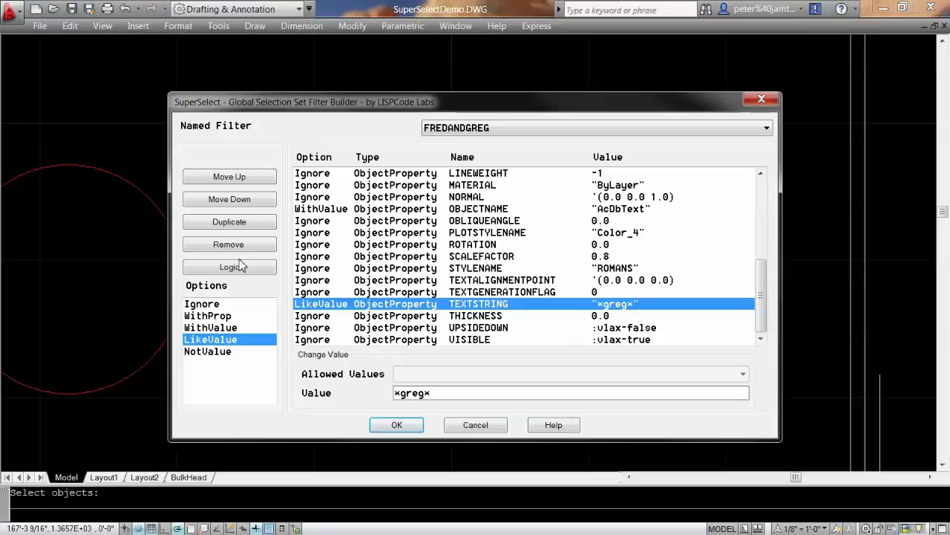
{"action": "key", "text": "Return"}
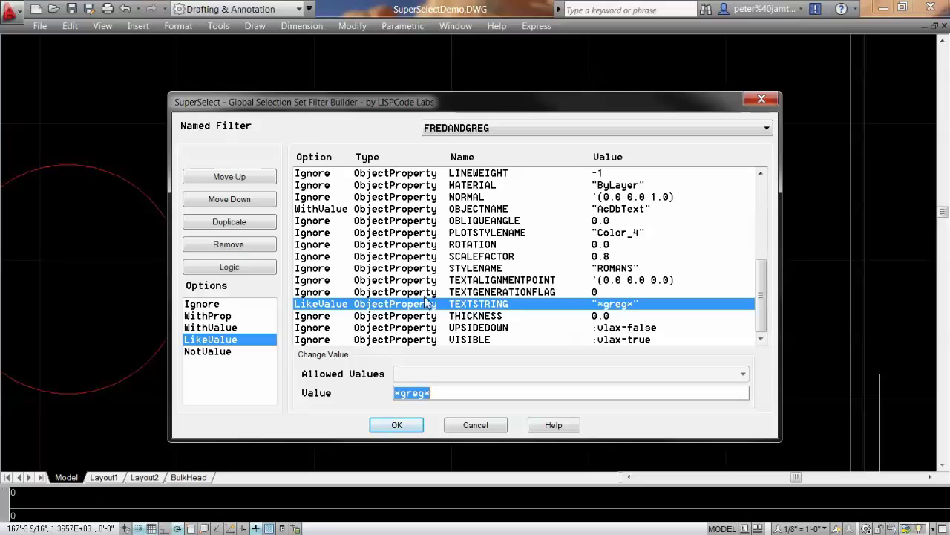
{"action": "key", "text": "Tab"}
Duplicate the text condition and change the copy's pattern to *fred*.
{"action": "left_click", "coordinate": [250, 219]}
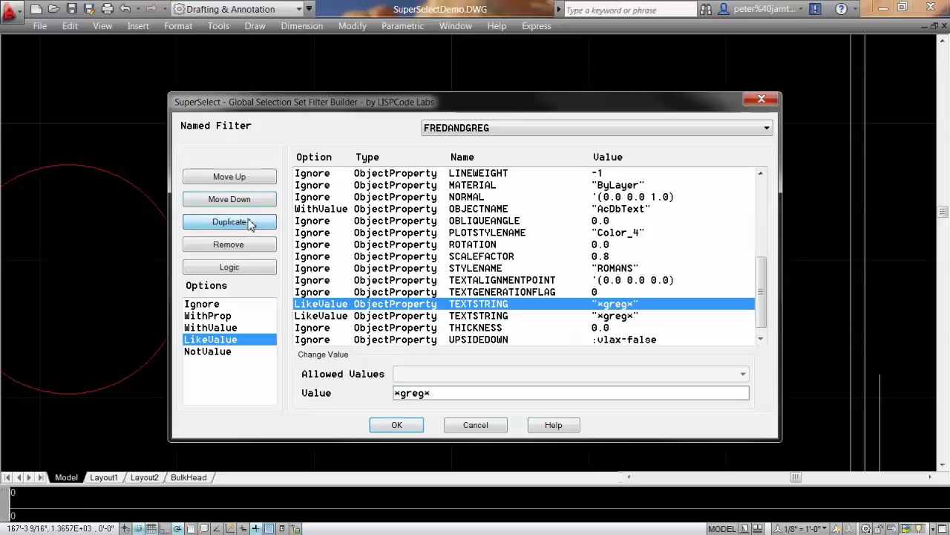
{"action": "left_click", "coordinate": [614, 317]}
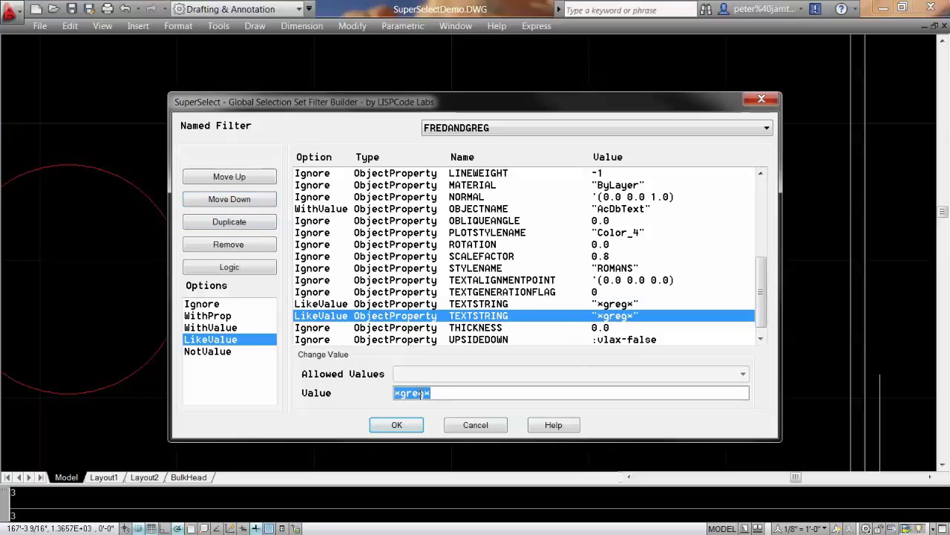
{"action": "left_click_drag", "start_coordinate": [427, 393], "coordinate": [401, 392]}
{"action": "type", "text": "fred"}
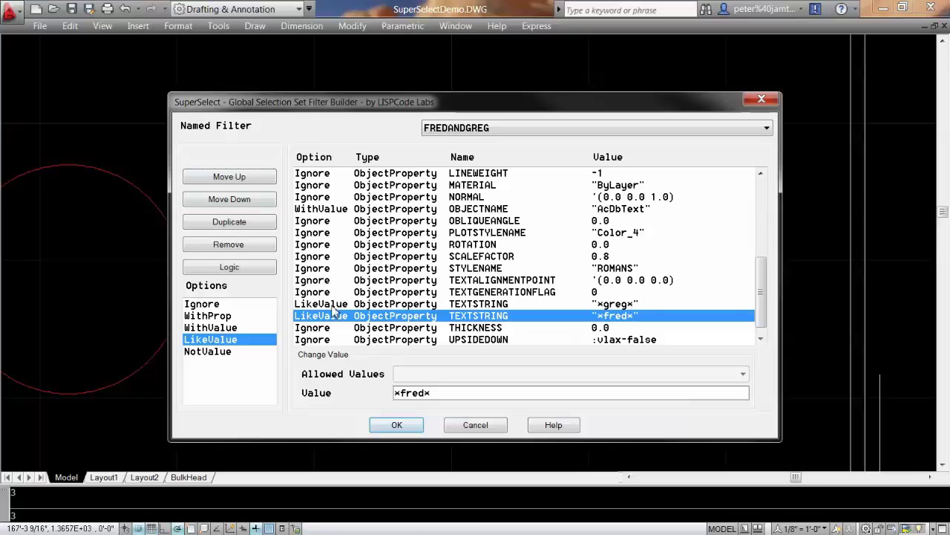
{"action": "left_click", "coordinate": [336, 314]}
Wrap both TEXTSTRING conditions in a BeginOr/EndOr group and save FREDANDGREG.
{"action": "left_click", "coordinate": [334, 304], "text": "ctrl"}
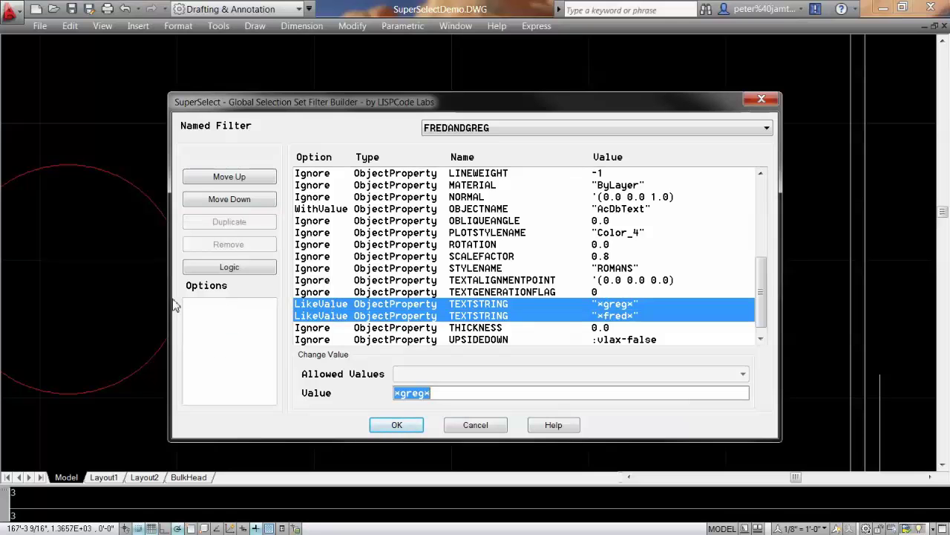
{"action": "left_click", "coordinate": [232, 271]}
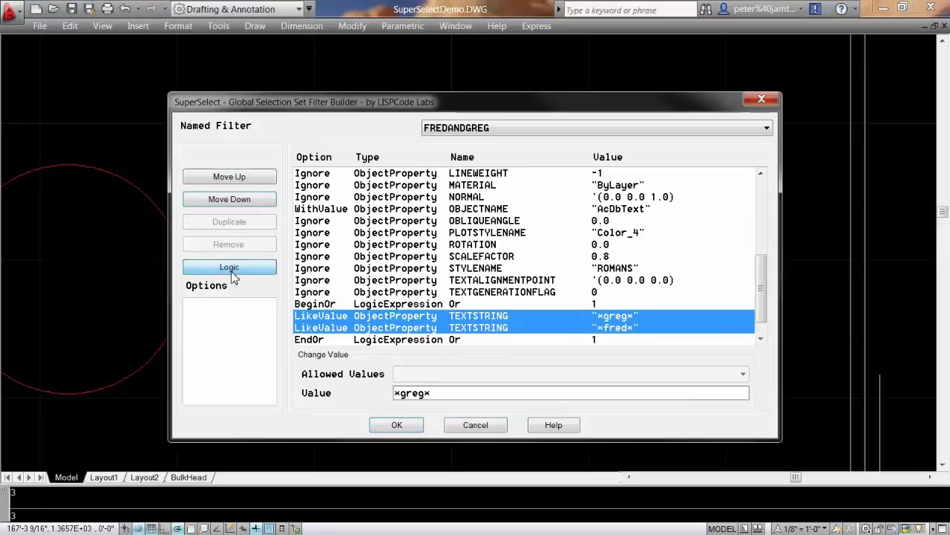
{"action": "left_click", "coordinate": [315, 305]}
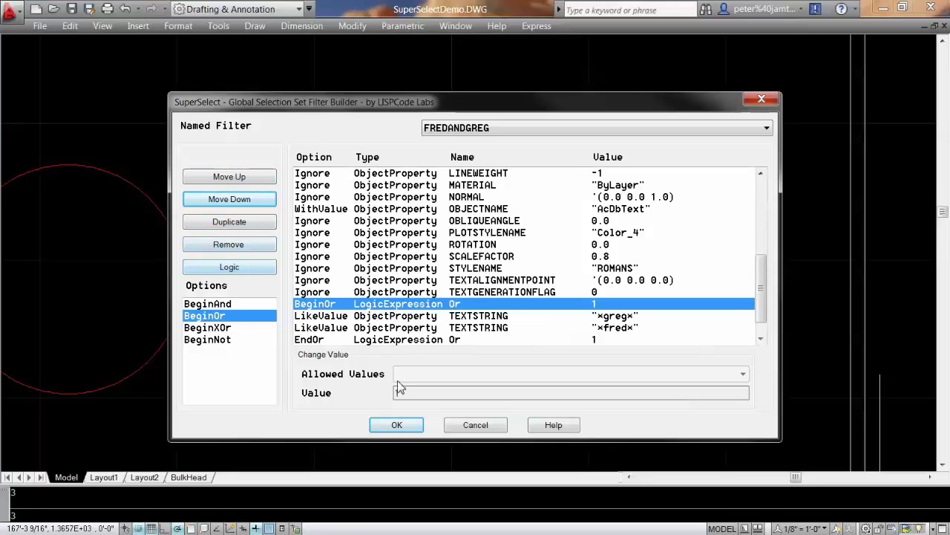
{"action": "left_click", "coordinate": [398, 425]}
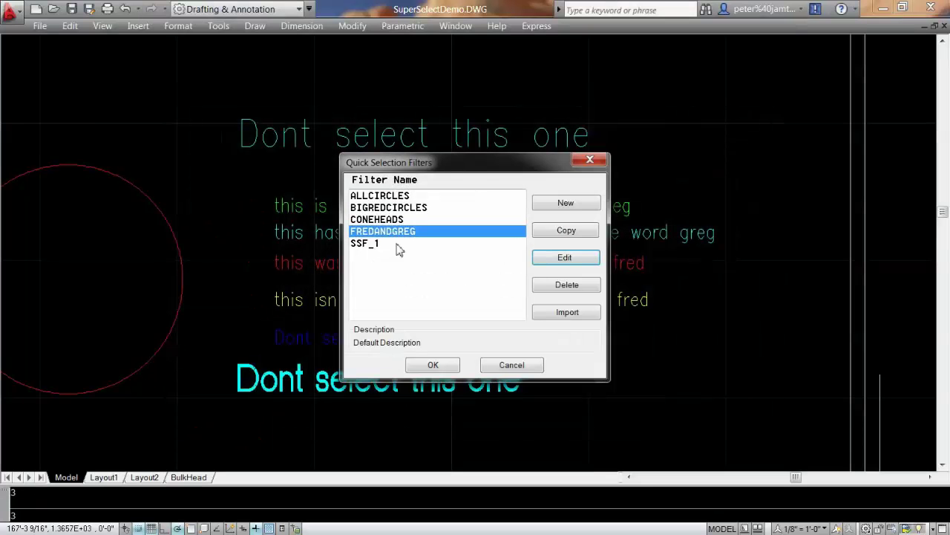
Apply the FREDANDGREG filter to select the fred/greg texts, then clear the selection.
{"action": "left_click", "coordinate": [433, 365]}
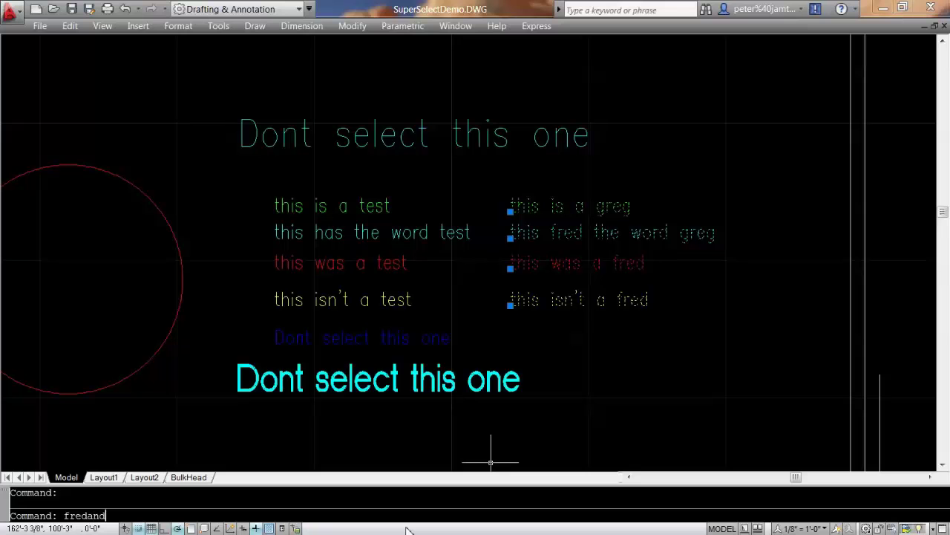
{"action": "type", "text": "gre"}
{"action": "key", "text": "Return"}
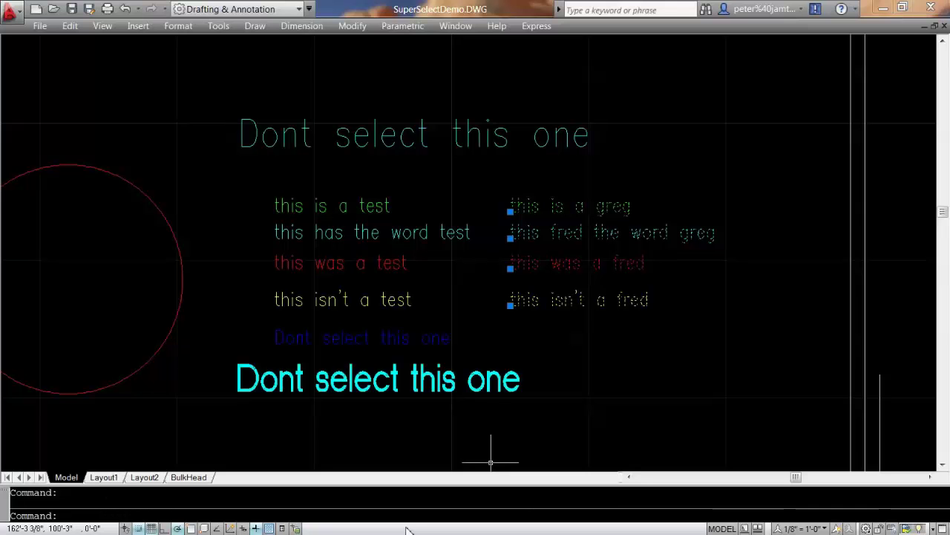
{"action": "key", "text": "Escape"}
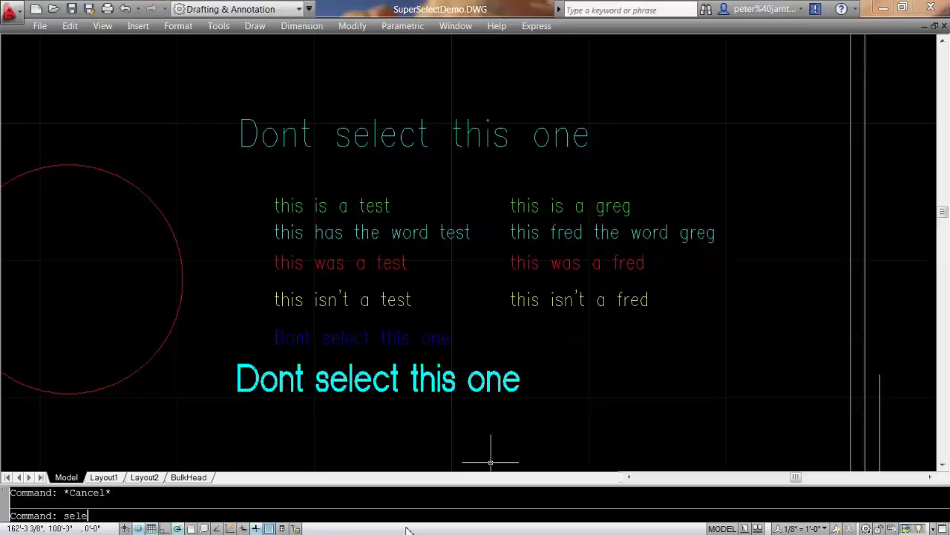
Within SELECT, run 'fredandgreg transparently to find the four fred/greg text lines, then cancel.
{"action": "type", "text": "select"}
{"action": "key", "text": "Return"}
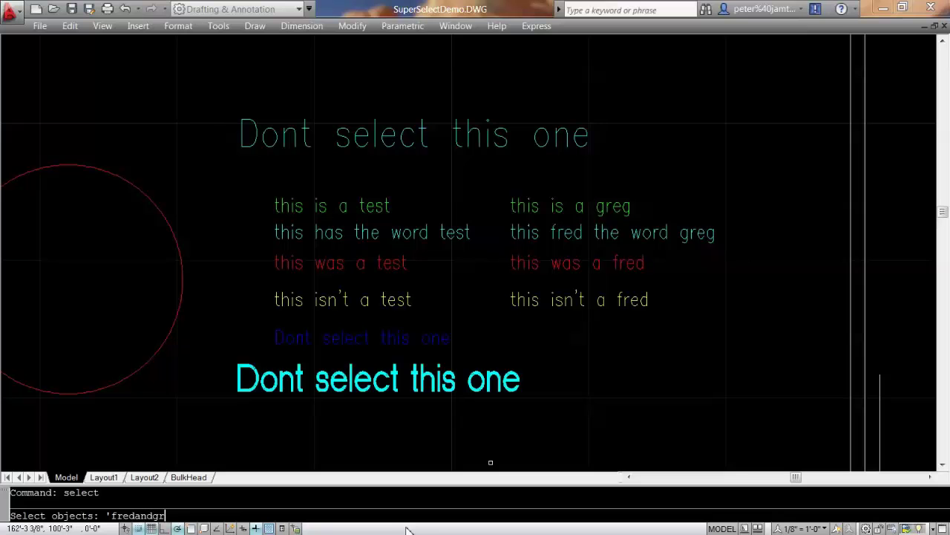
{"action": "type", "text": "'fredandgreg"}
{"action": "key", "text": "Return"}
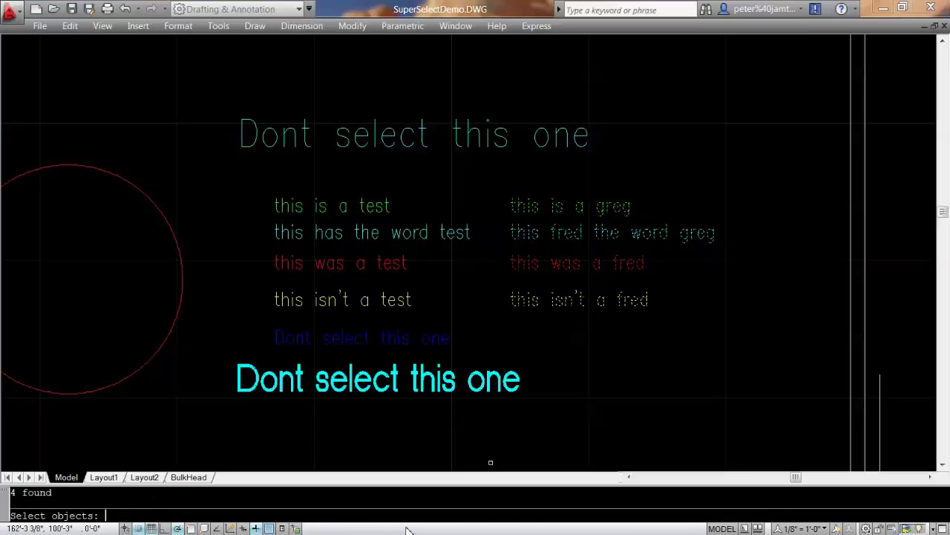
{"action": "key", "text": "Escape"}
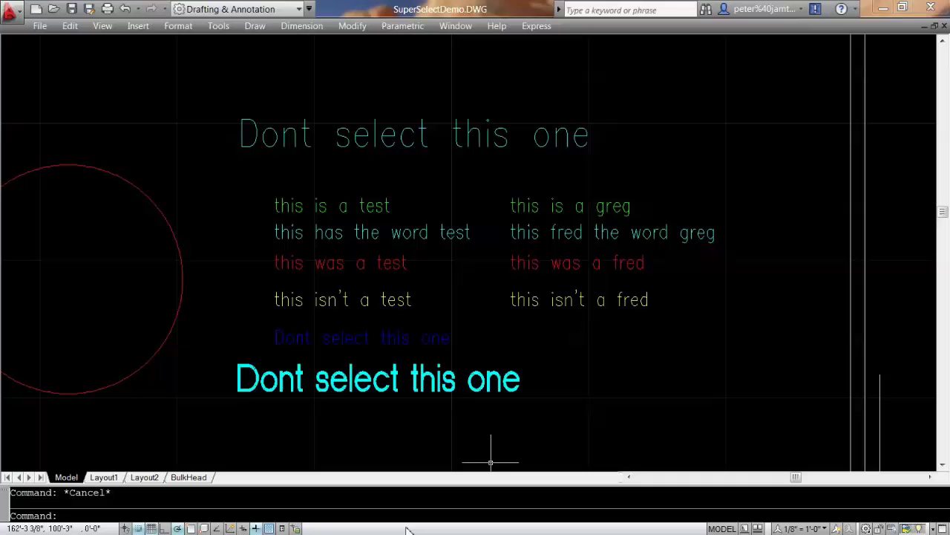